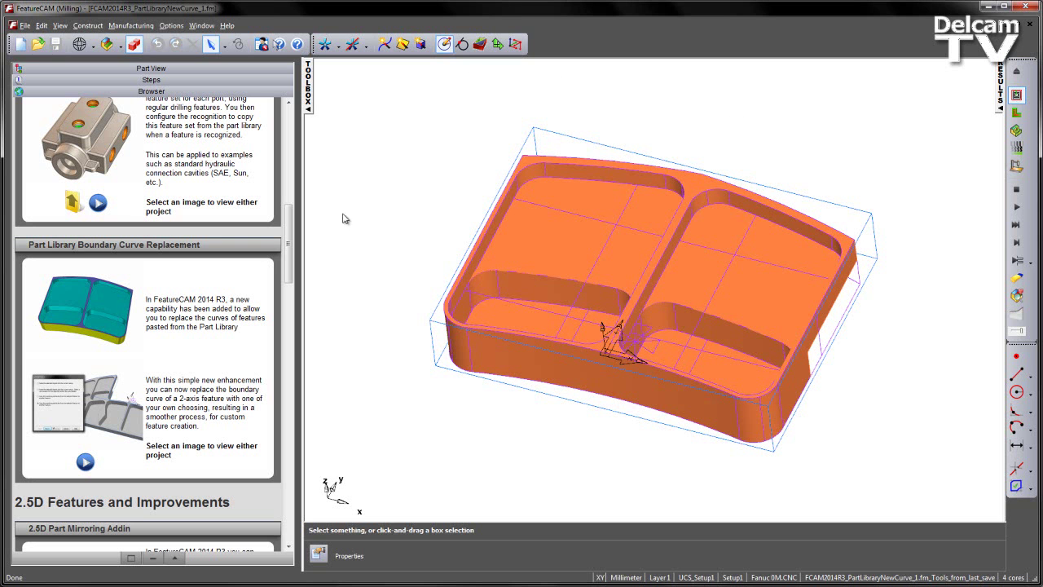
Review the strategy, roughing tool and roughing milling attributes of the pocket_aerostructure_12mm feature.
mouse_move(596, 158)
middle_down()
mouse_move(578, 333)
mouse_move(566, 191)
mouse_move(484, 160)
middle_up()
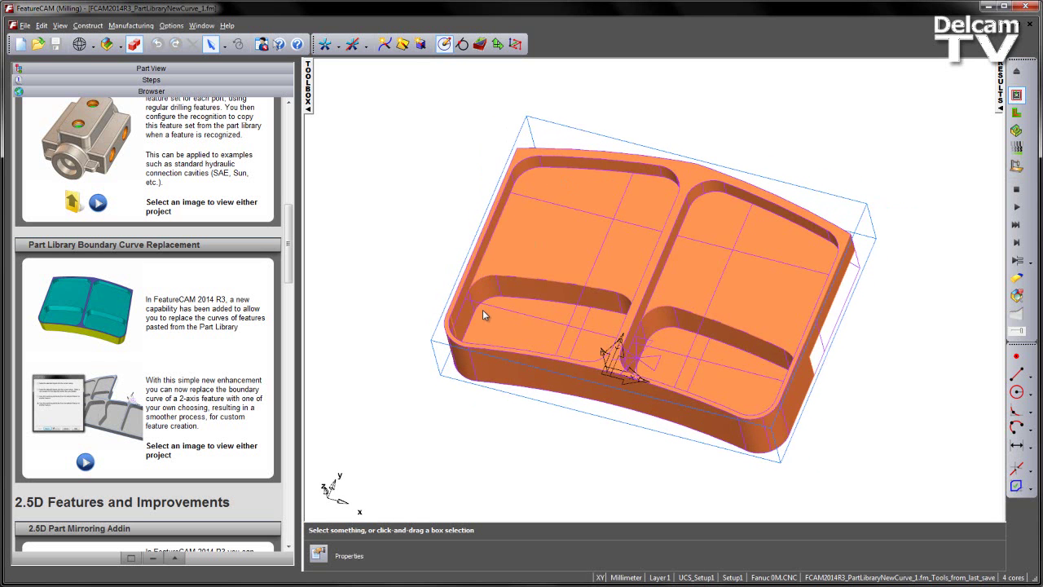
click(210, 70)
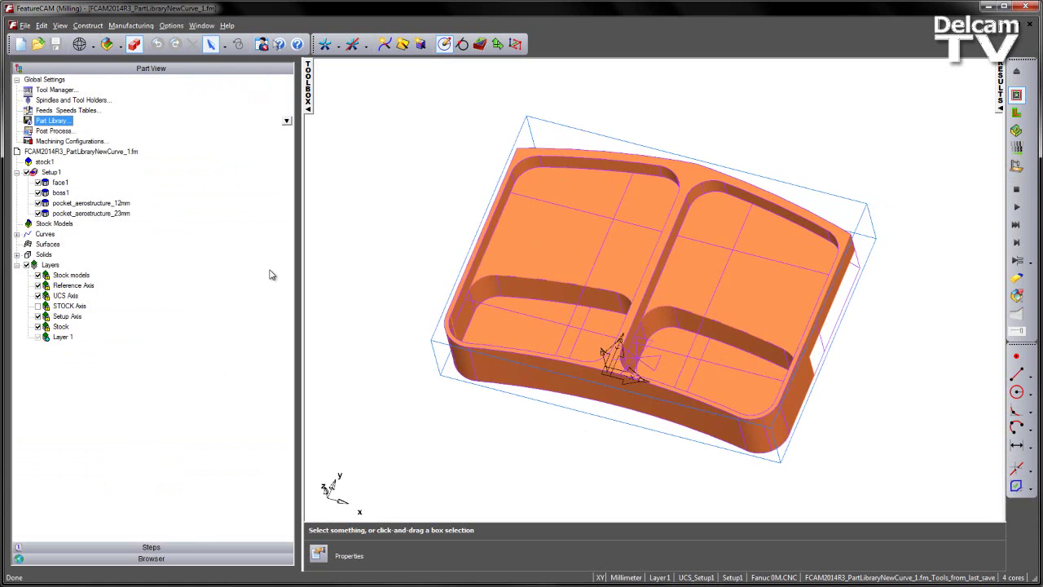
double_click(116, 203)
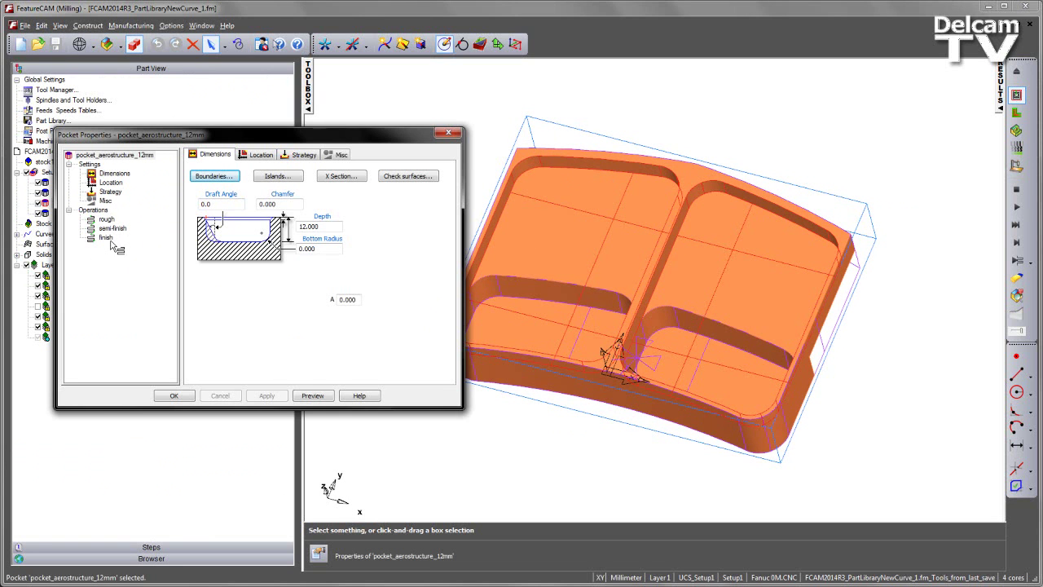
click(112, 194)
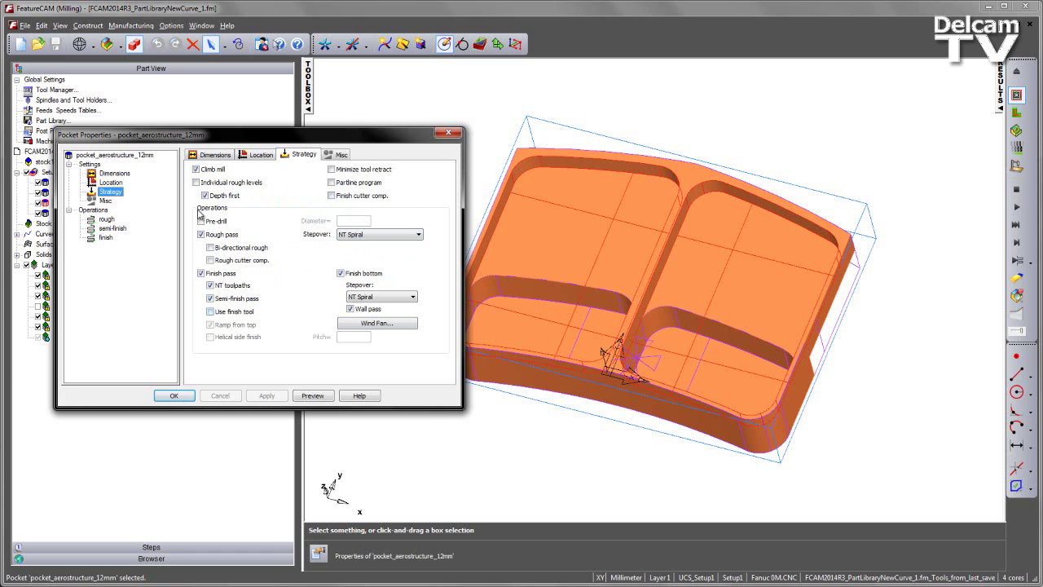
click(107, 220)
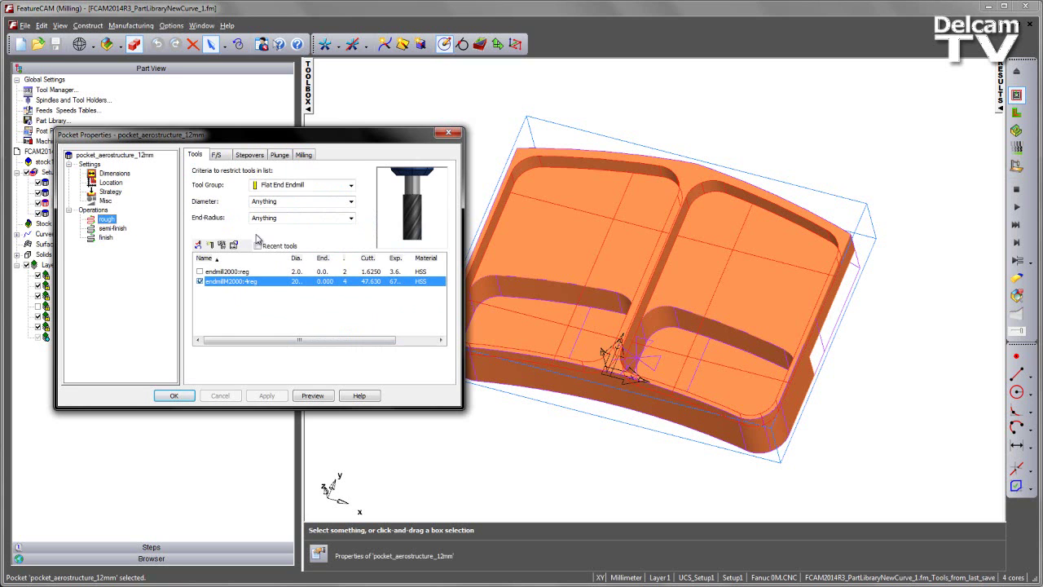
click(303, 154)
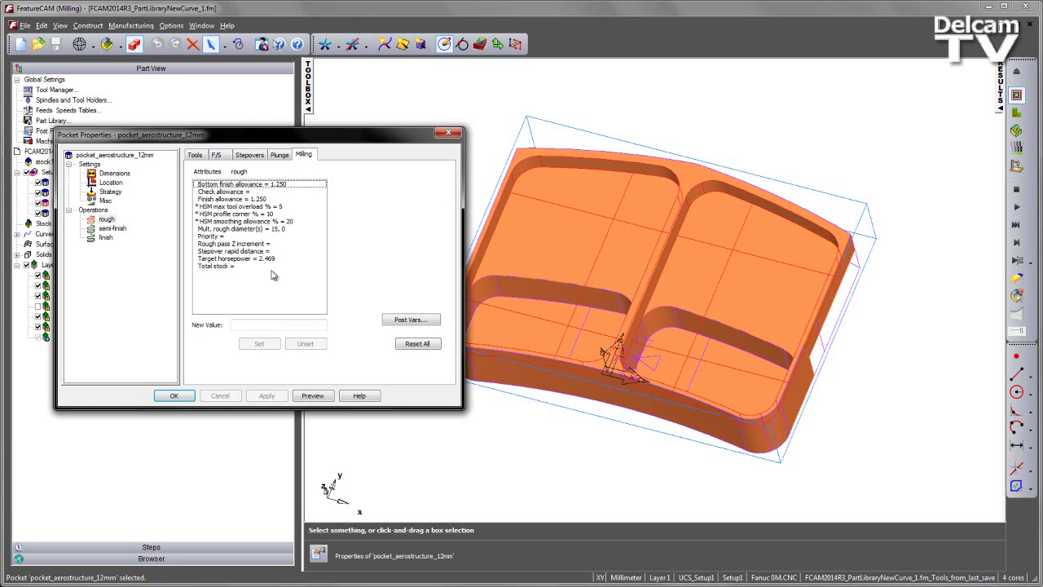
mouse_move(271, 259)
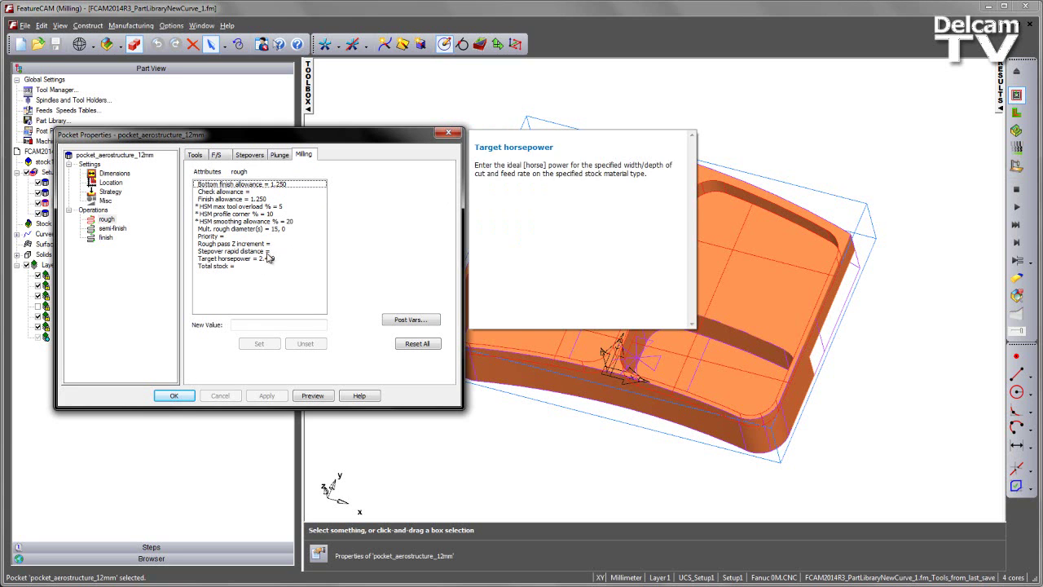
click(174, 396)
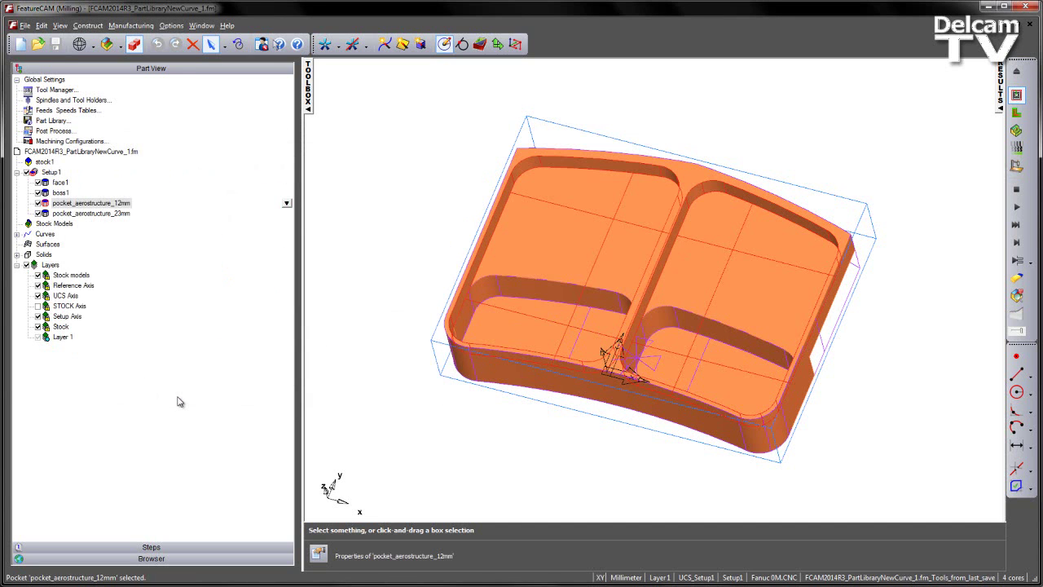
Run a 3D simulation of the part, inspect the machined result and clear the simulation.
click(1016, 130)
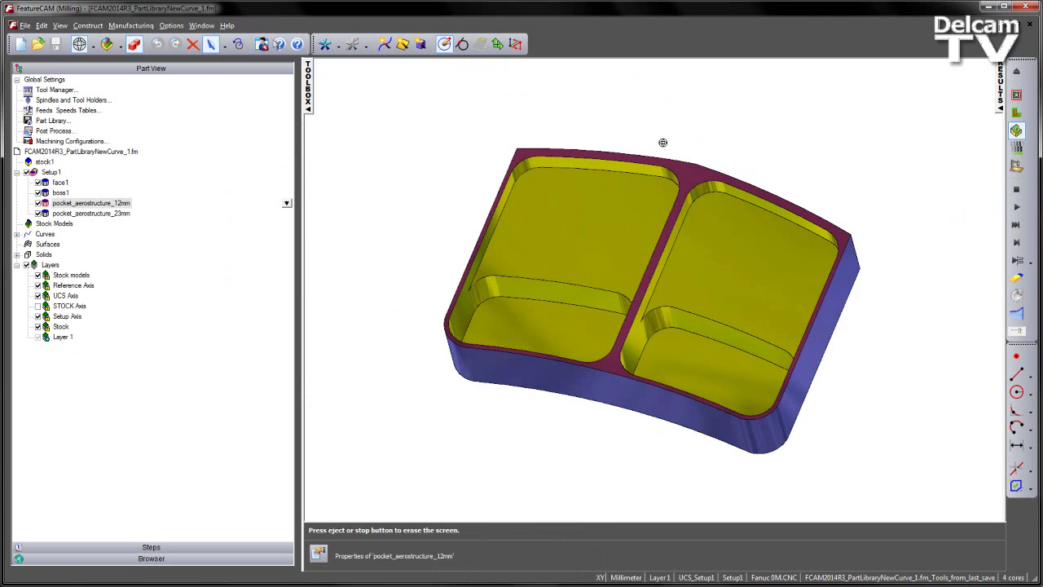
mouse_move(662, 142)
mouse_down()
mouse_move(642, 226)
mouse_move(666, 147)
mouse_up()
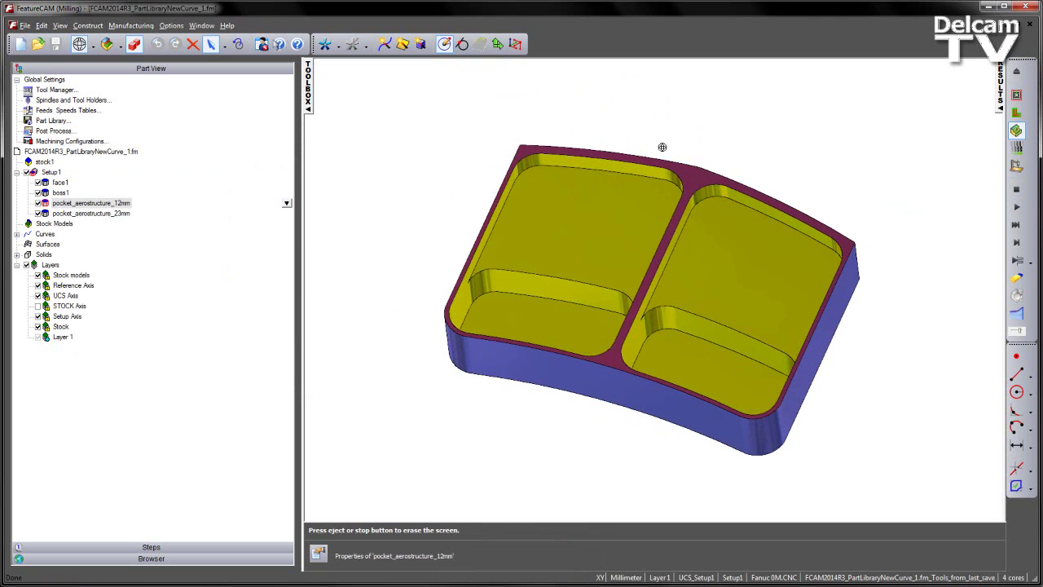
click(1016, 188)
click(401, 152)
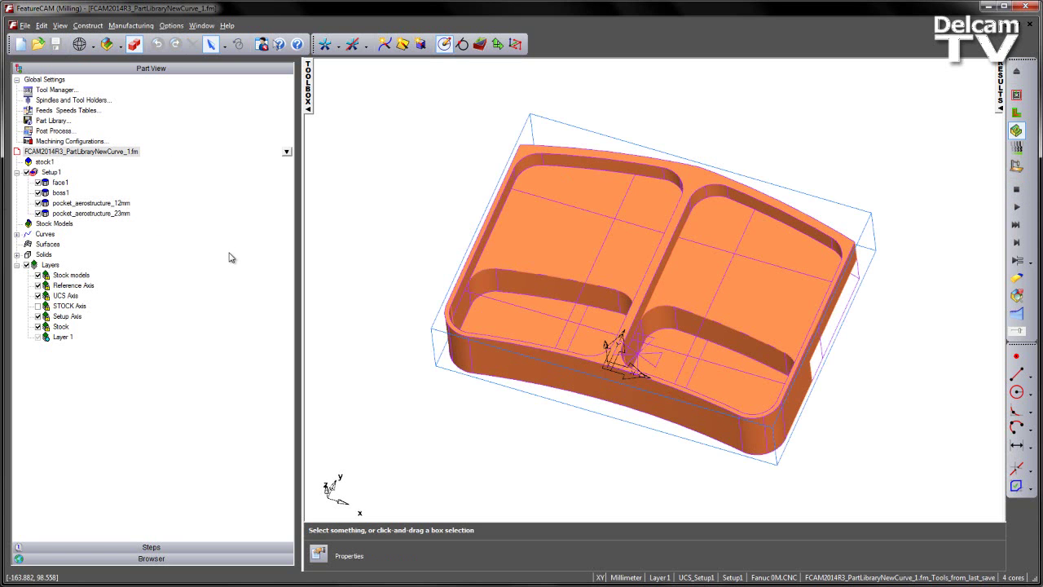
Create a new 64-bit part library in the Part_Library folder under C:\Temp.
click(87, 25)
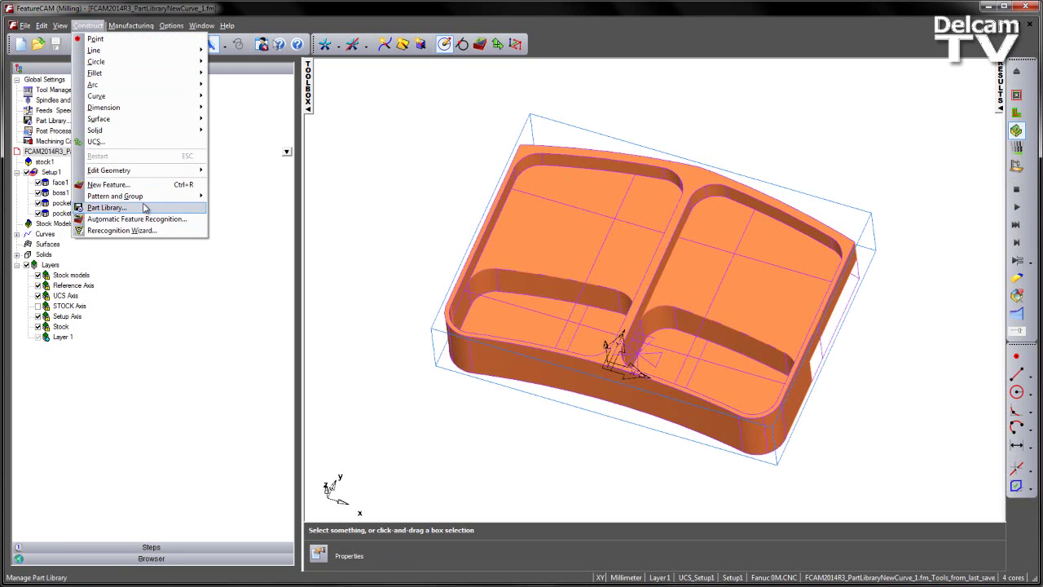
click(252, 123)
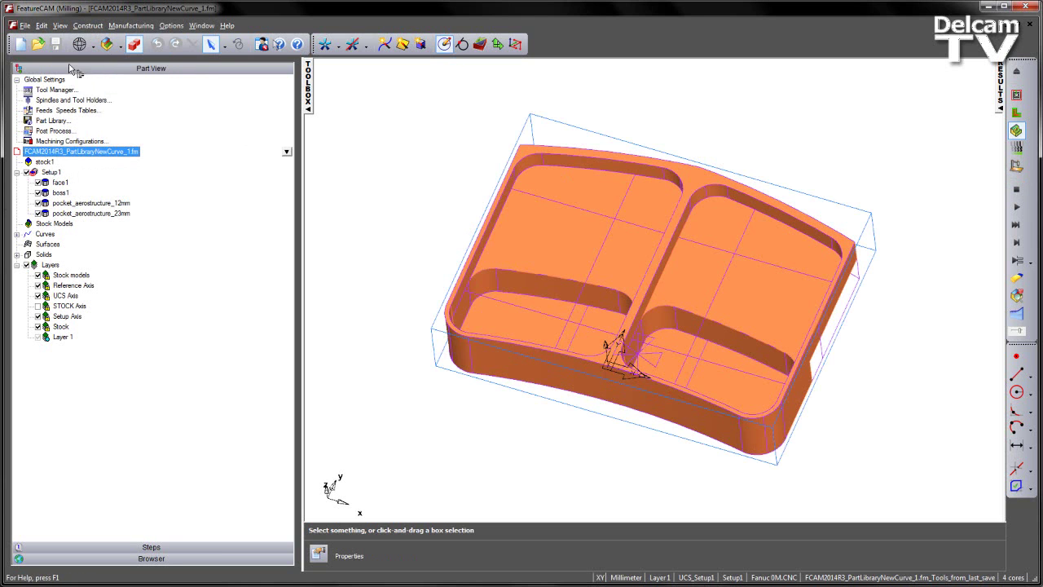
double_click(58, 121)
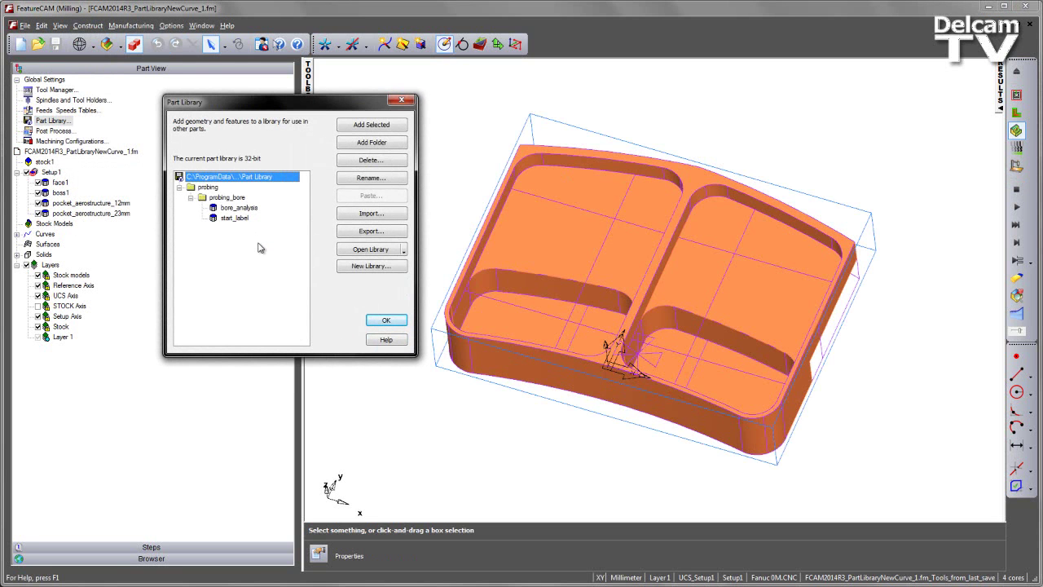
click(372, 267)
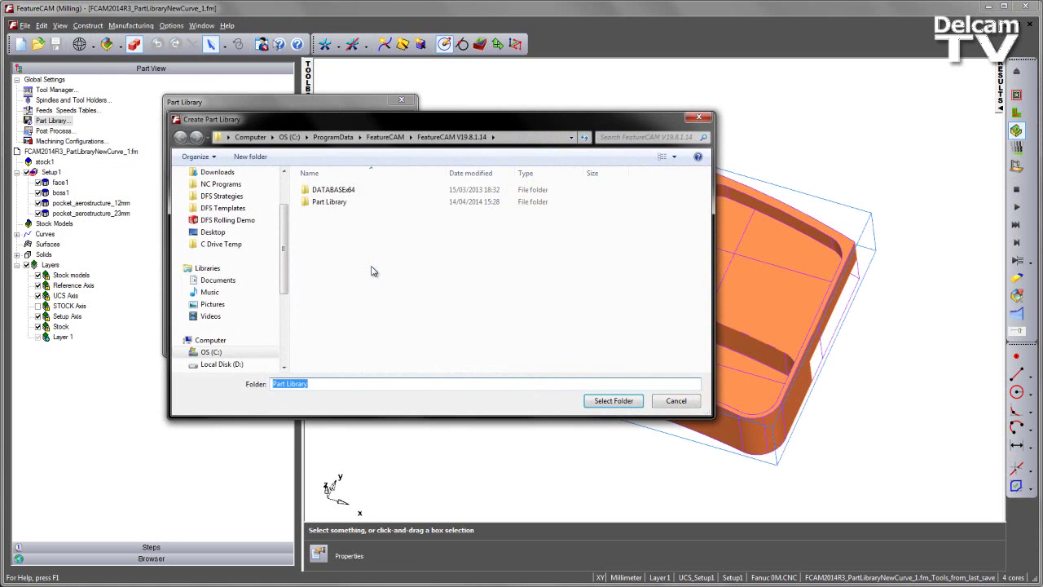
click(219, 244)
click(334, 202)
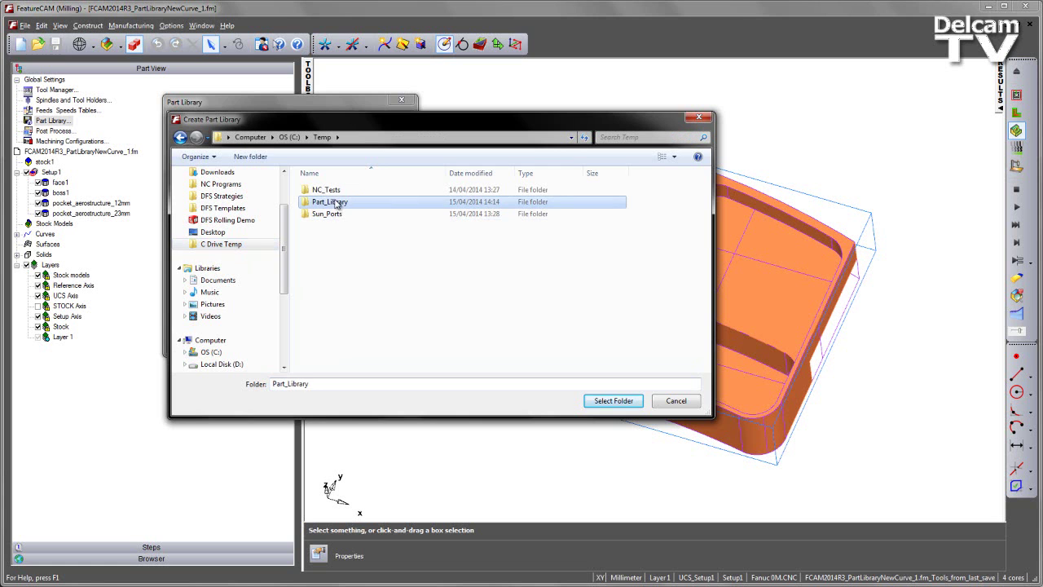
click(613, 401)
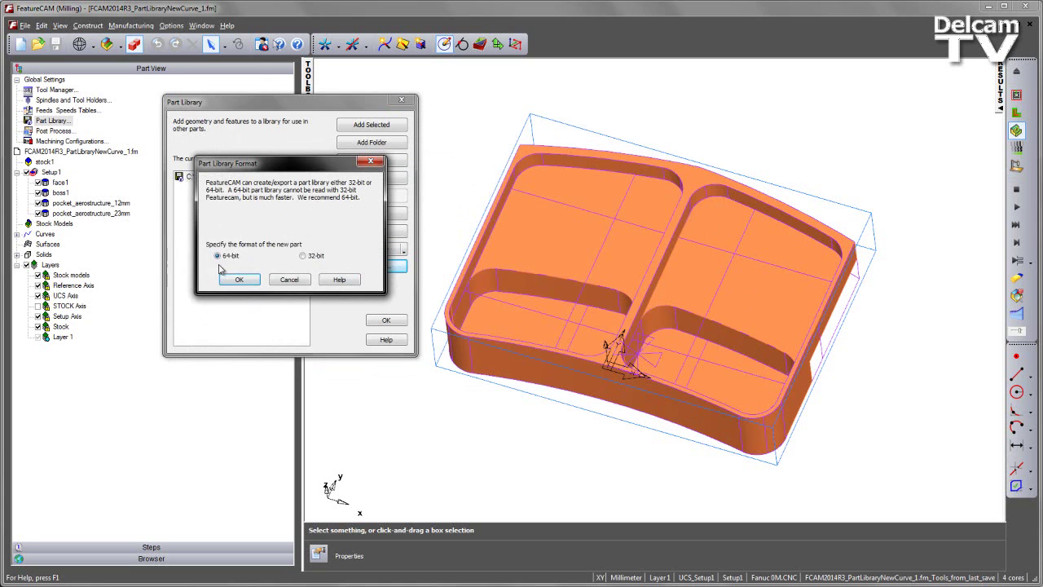
click(240, 281)
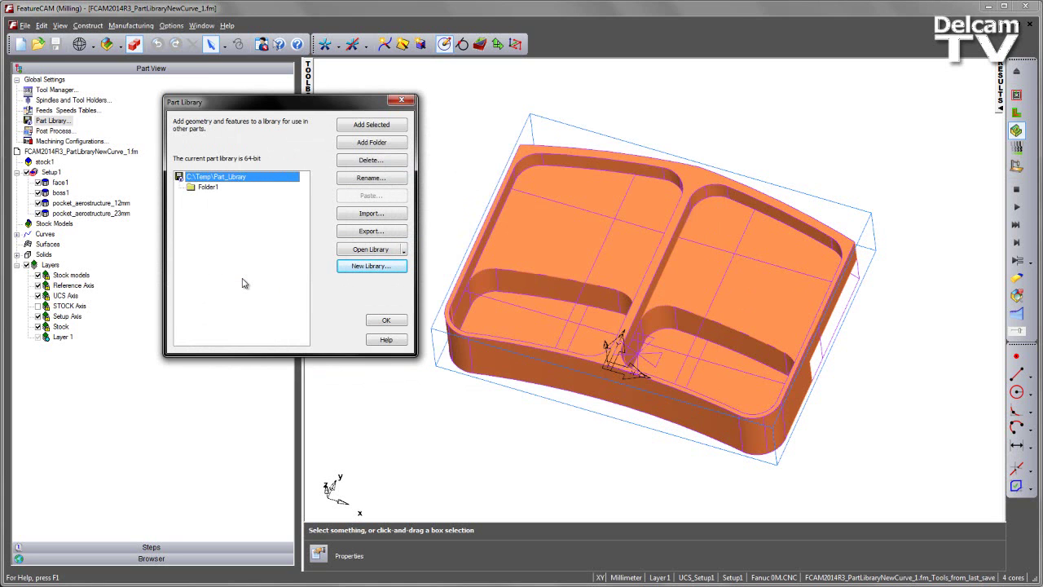
click(386, 321)
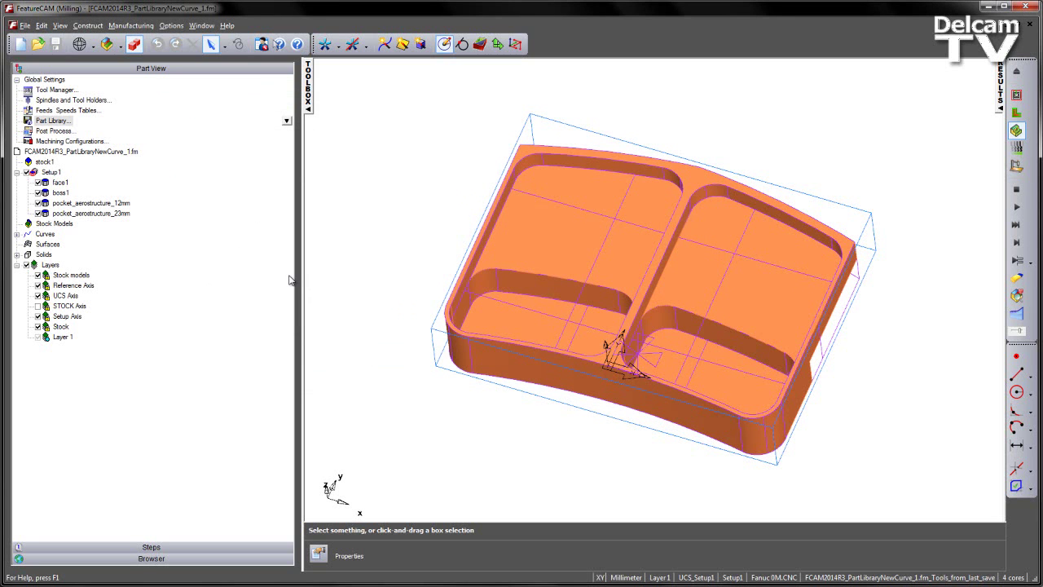
Add the pocket_aerostructure_12mm feature to Folder1 of the part library.
click(104, 203)
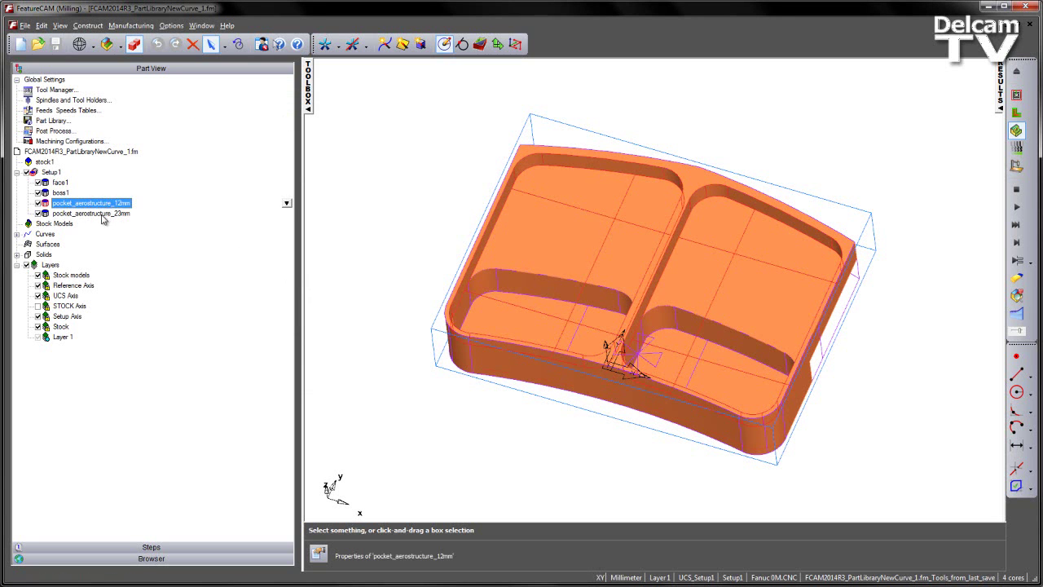
click(104, 213)
click(98, 204)
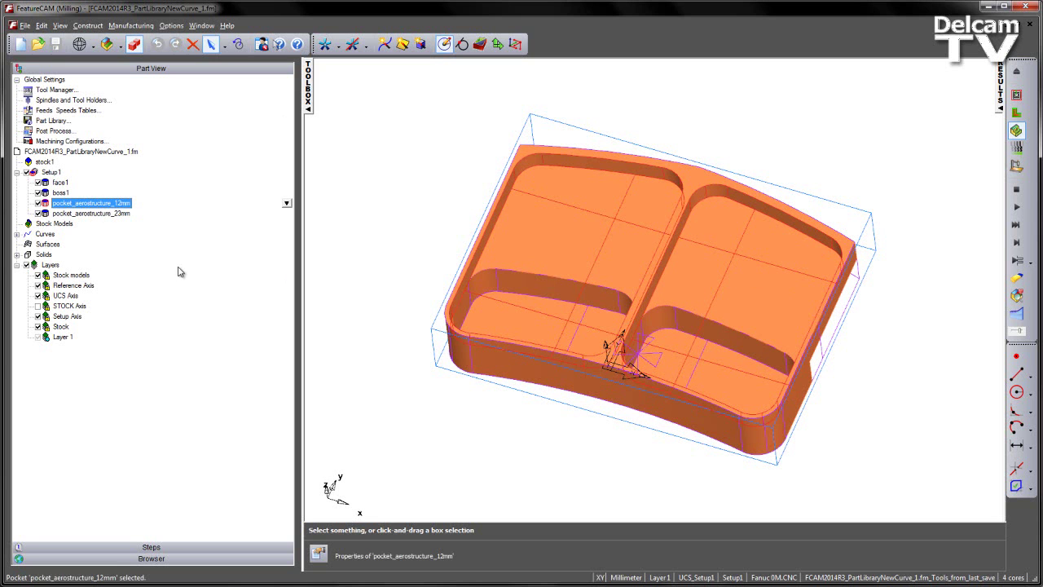
click(52, 120)
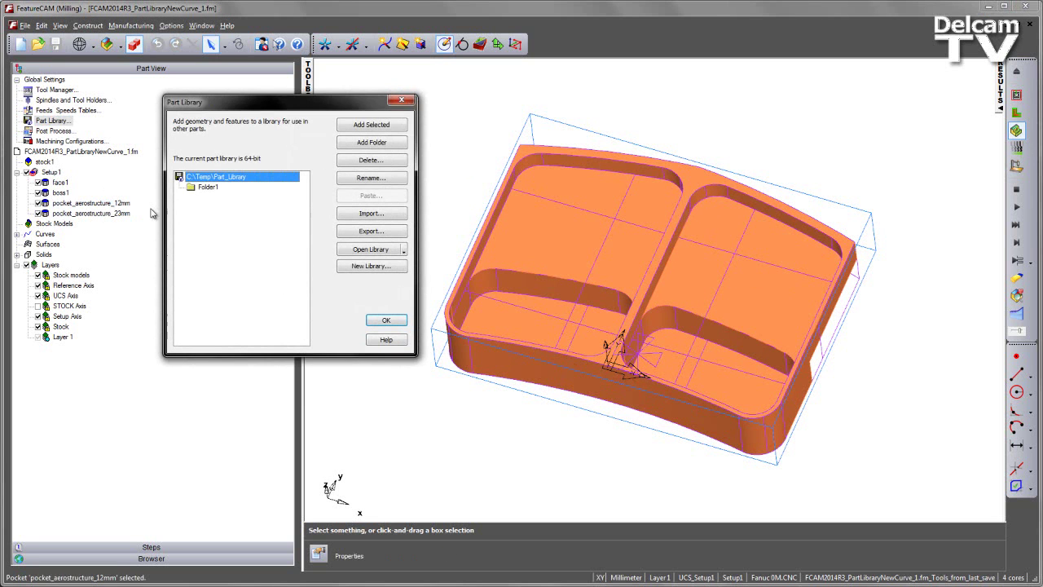
click(94, 205)
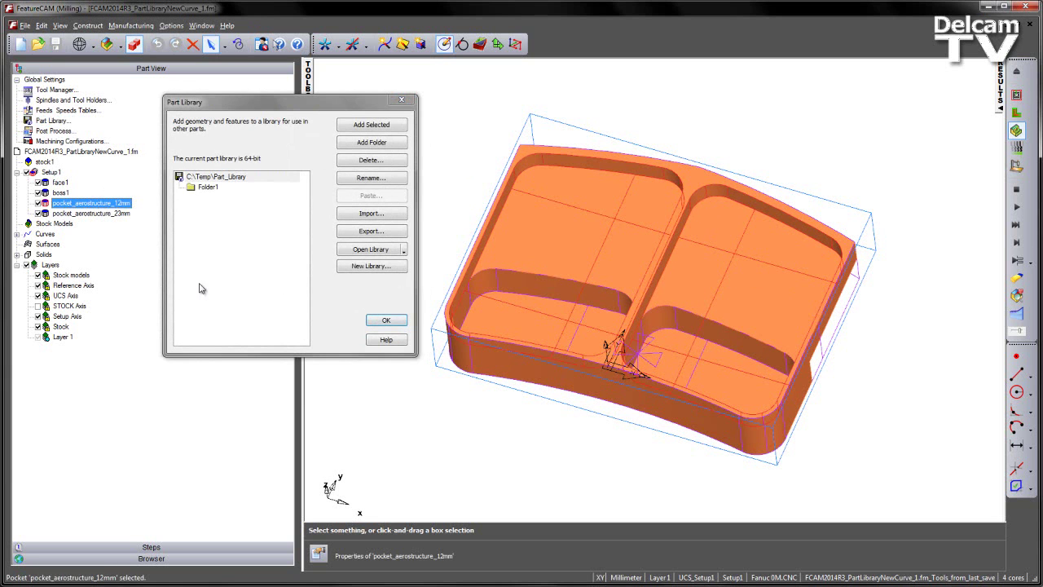
click(213, 188)
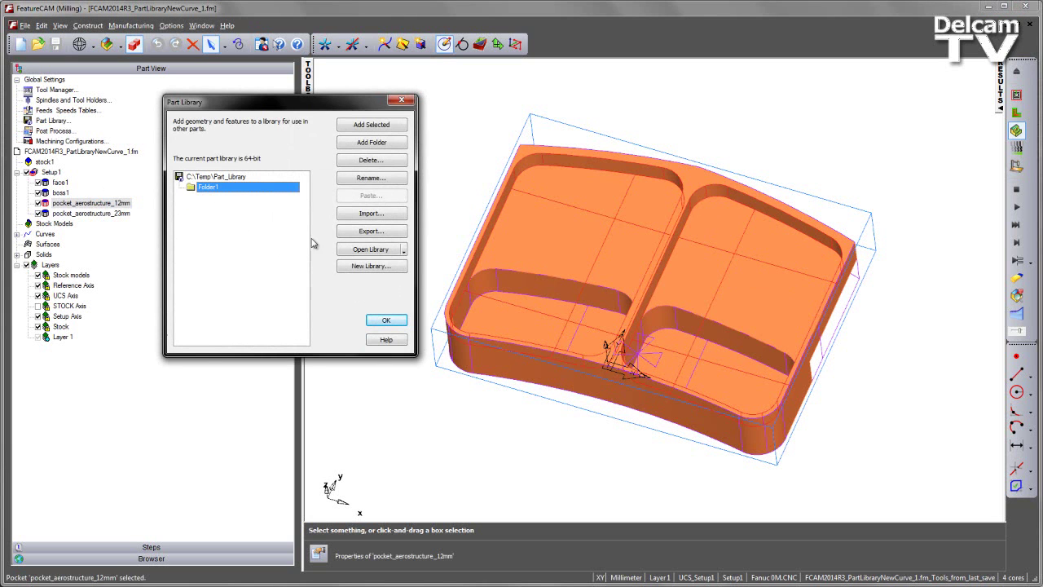
click(372, 127)
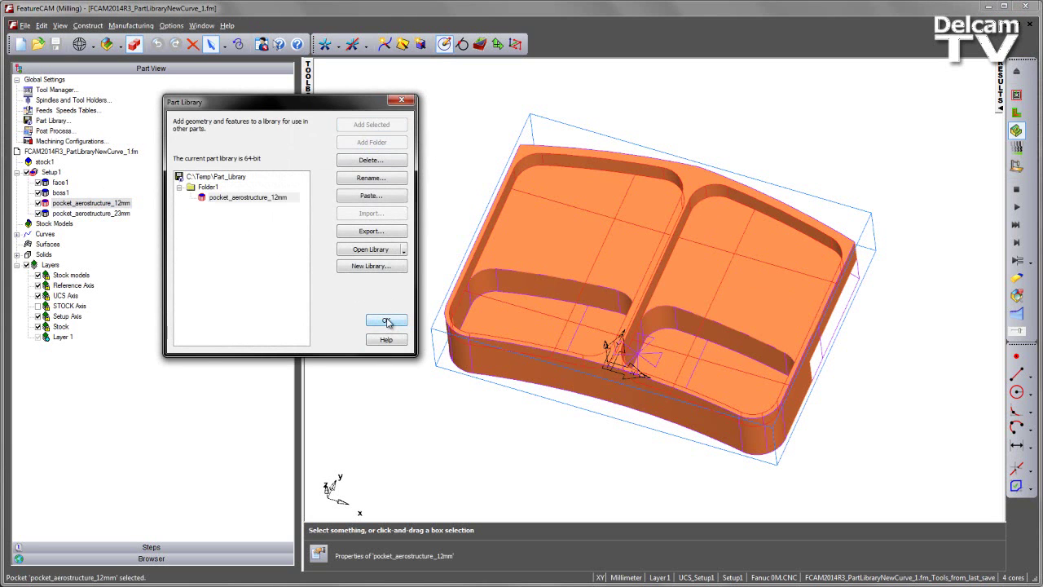
click(386, 321)
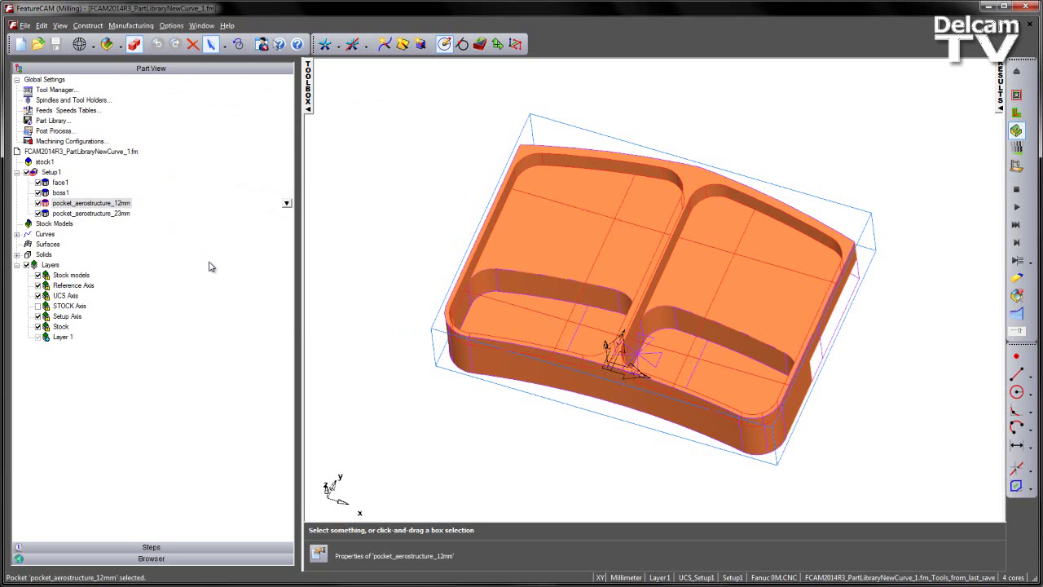
Add the pocket_aerostructure_23mm feature to Folder1 of the part library.
double_click(51, 121)
click(94, 214)
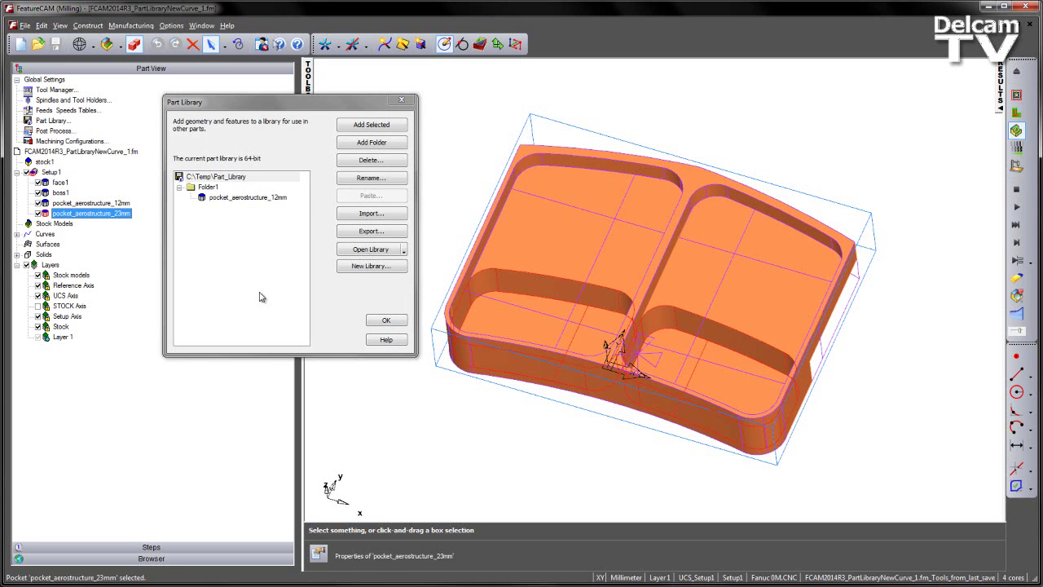
click(214, 189)
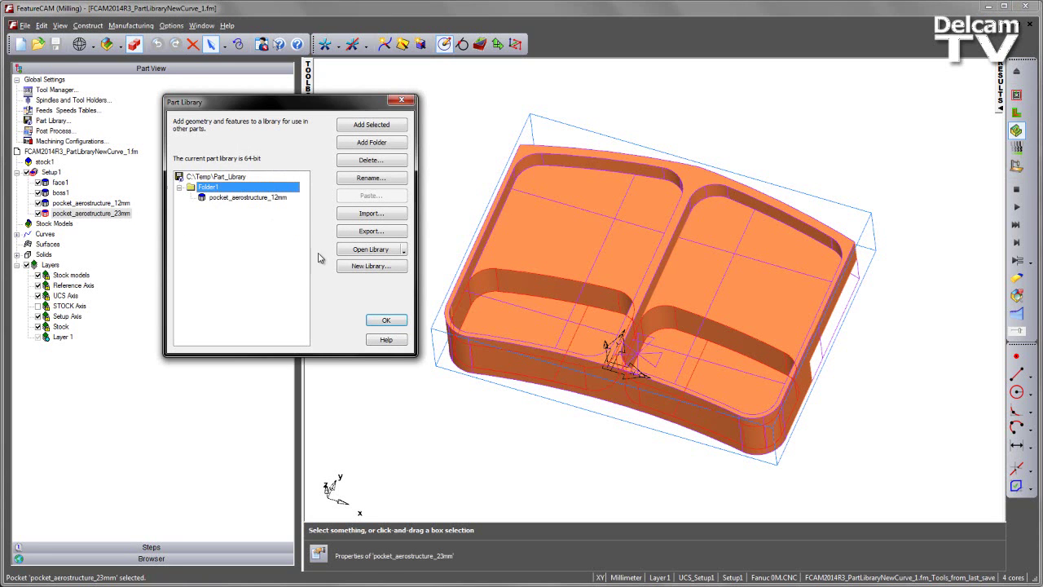
click(378, 128)
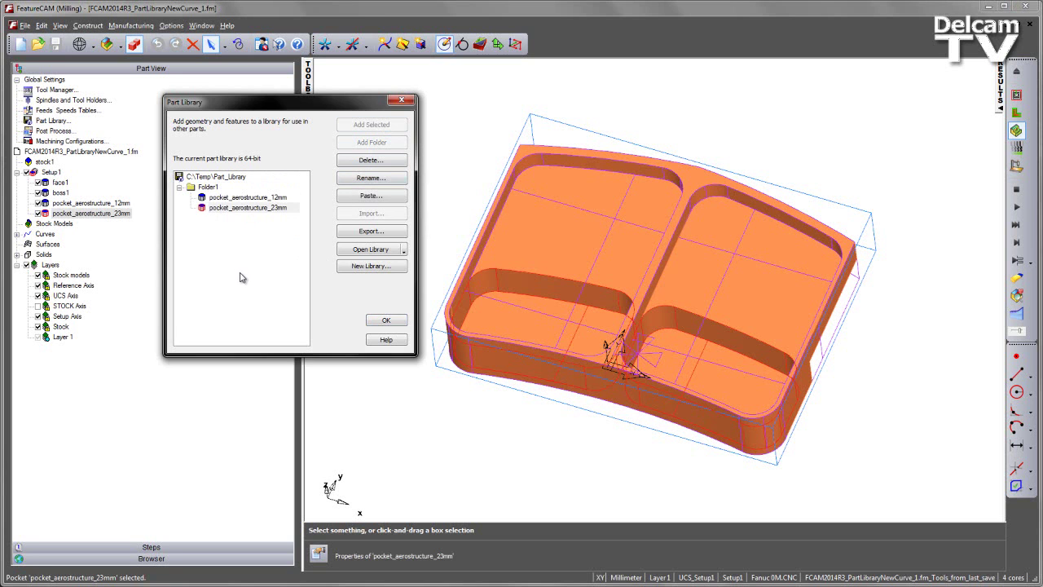
click(387, 320)
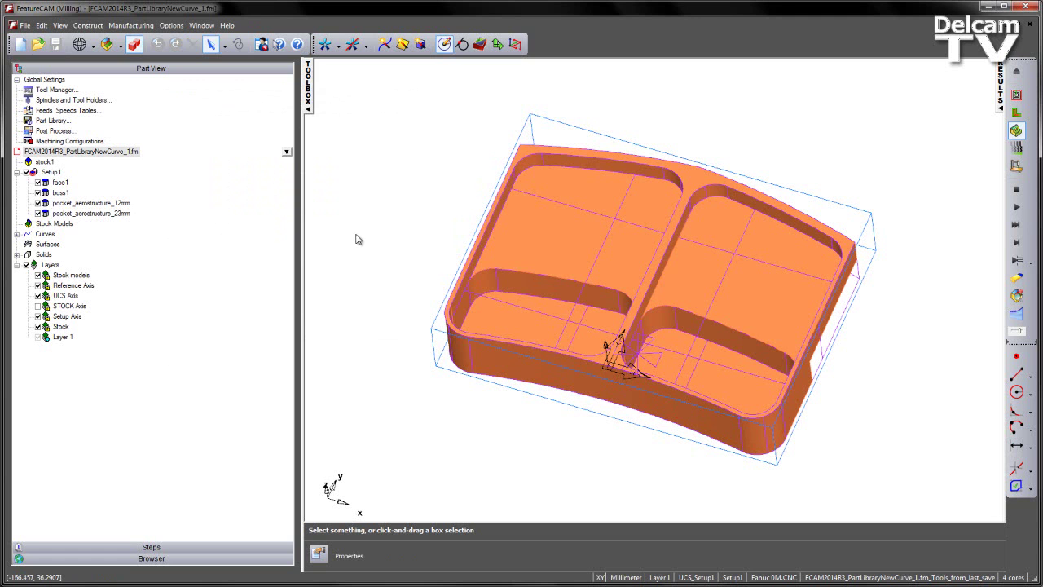
Load the second part file, FCAM2014R3_PartLibraryNewCurve_2.fm, and show its feature tree beside the pocketed model.
click(209, 559)
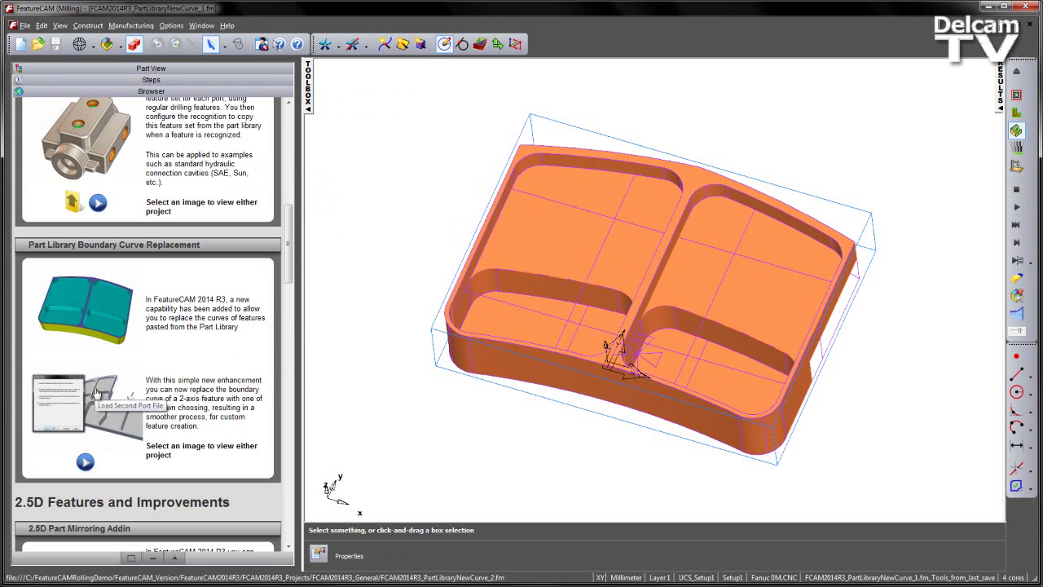
click(130, 406)
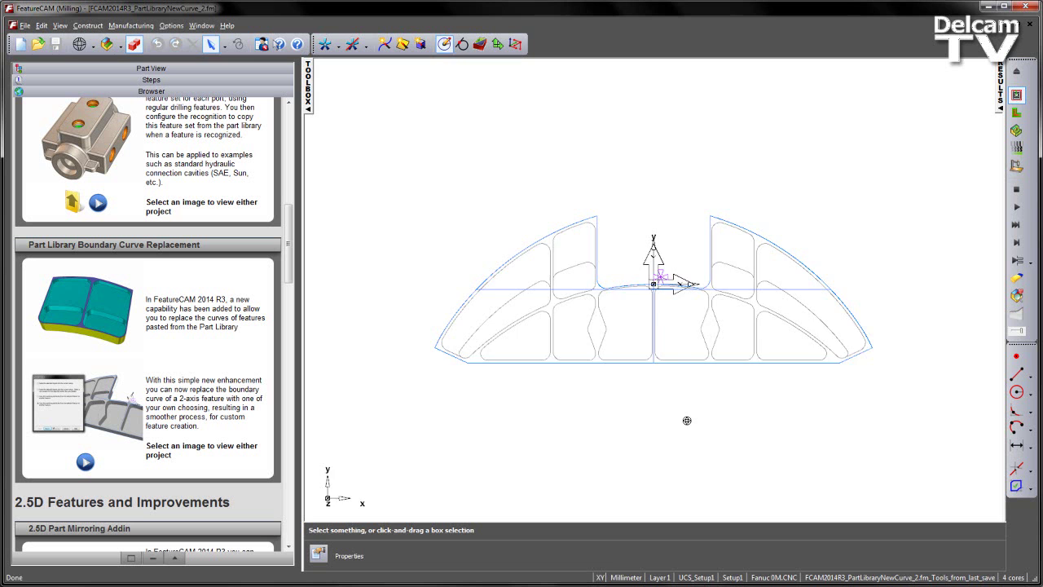
mouse_move(685, 421)
middle_down()
mouse_move(631, 386)
mouse_move(629, 289)
middle_up()
scroll(629, 289, up, 3)
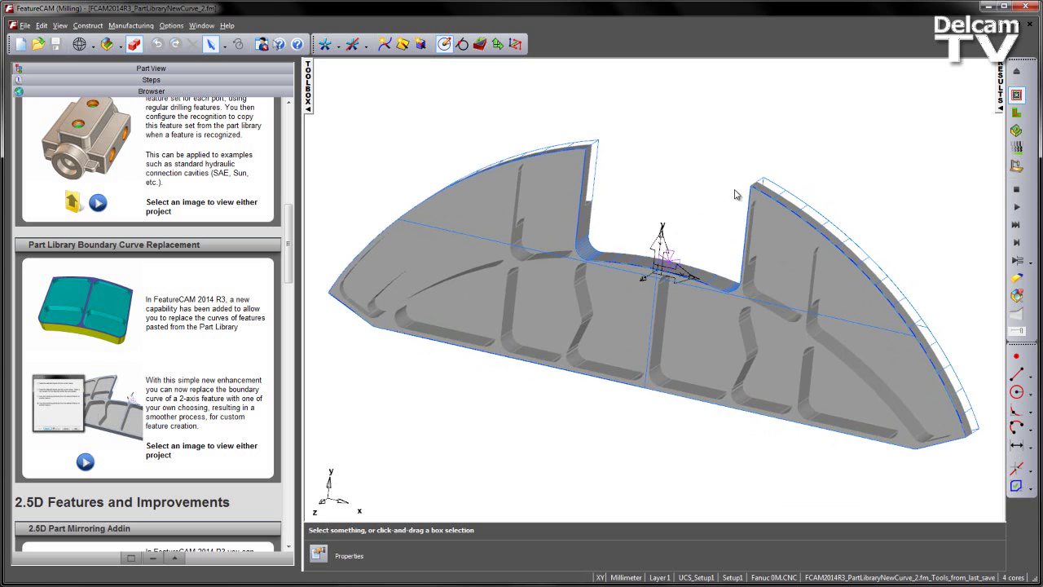
middle_drag(607, 204, 402, 214)
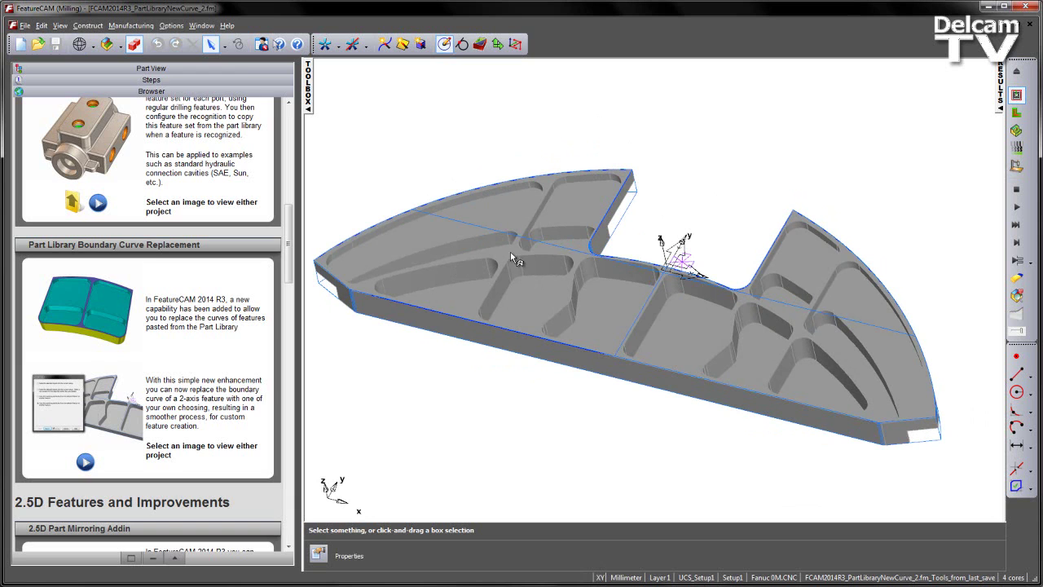
click(245, 72)
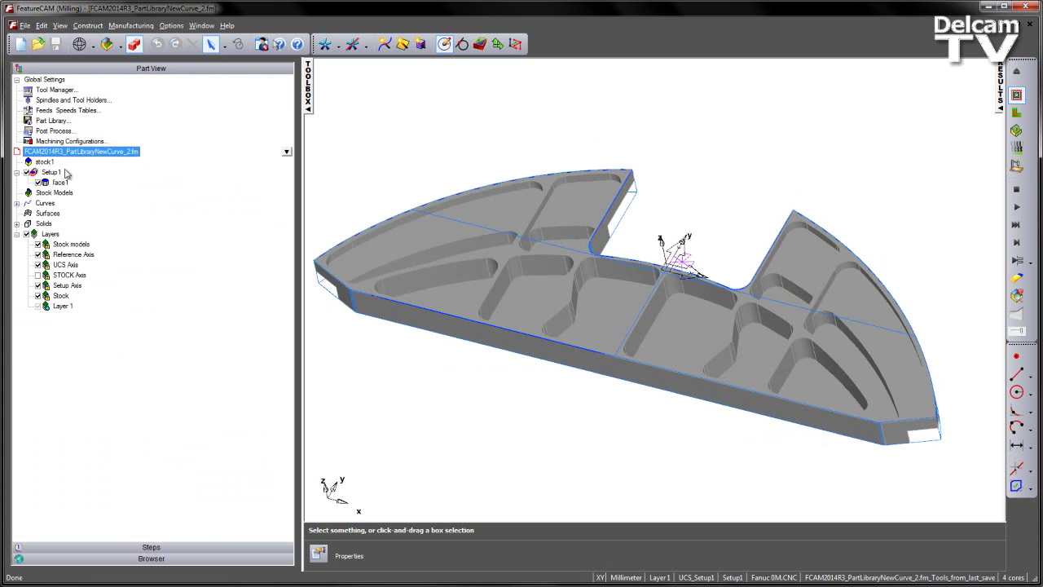
Paste pocket_aerostructure_12mm from the part library into the current setup together with its original curves.
click(17, 204)
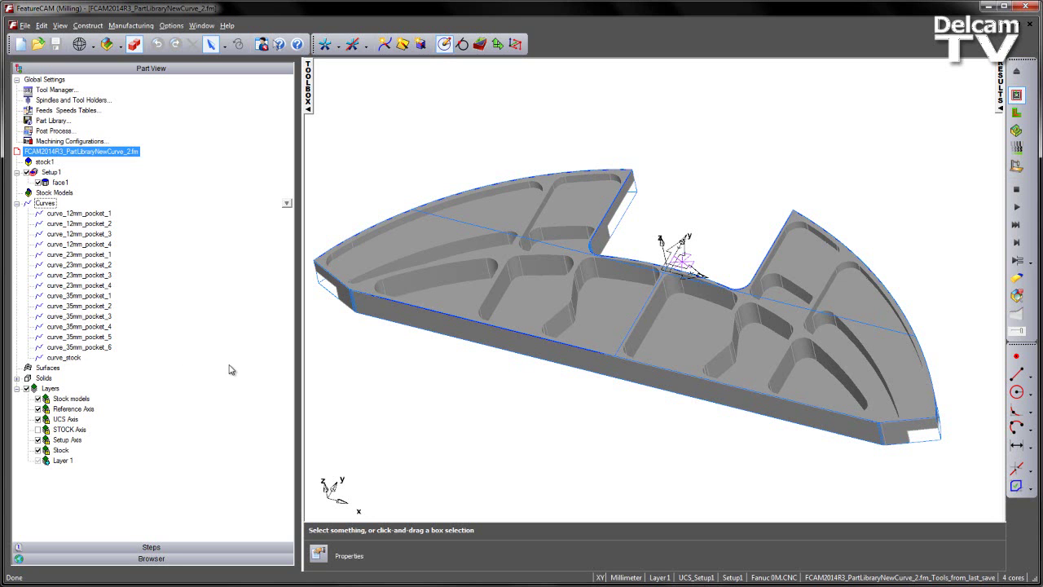
click(437, 213)
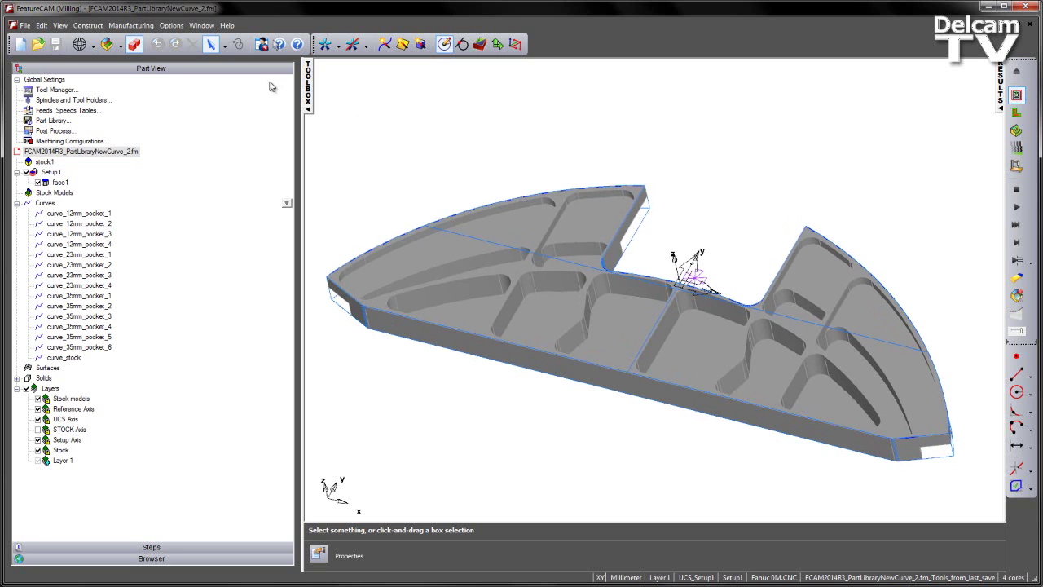
double_click(57, 124)
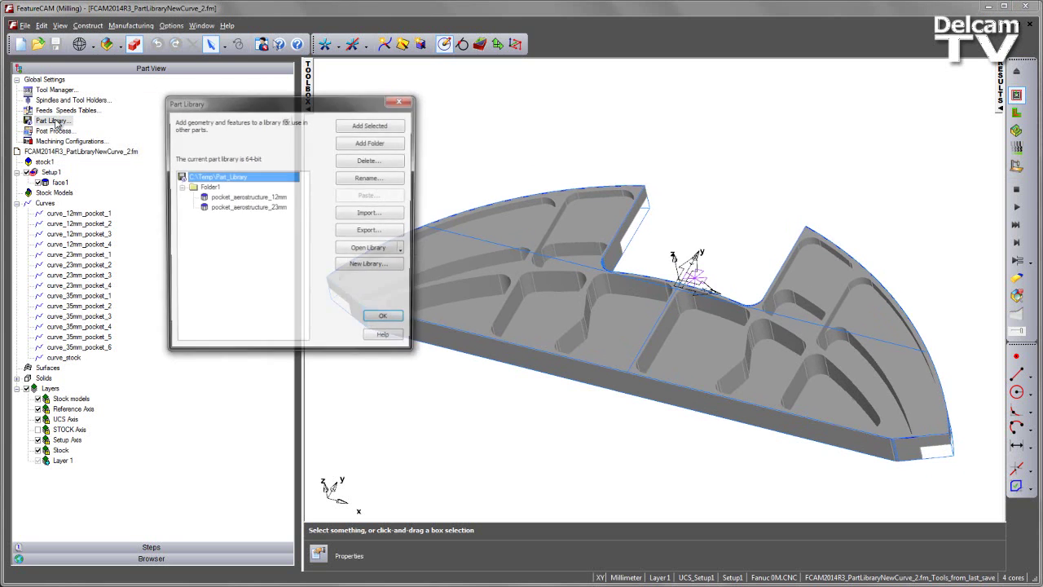
click(239, 200)
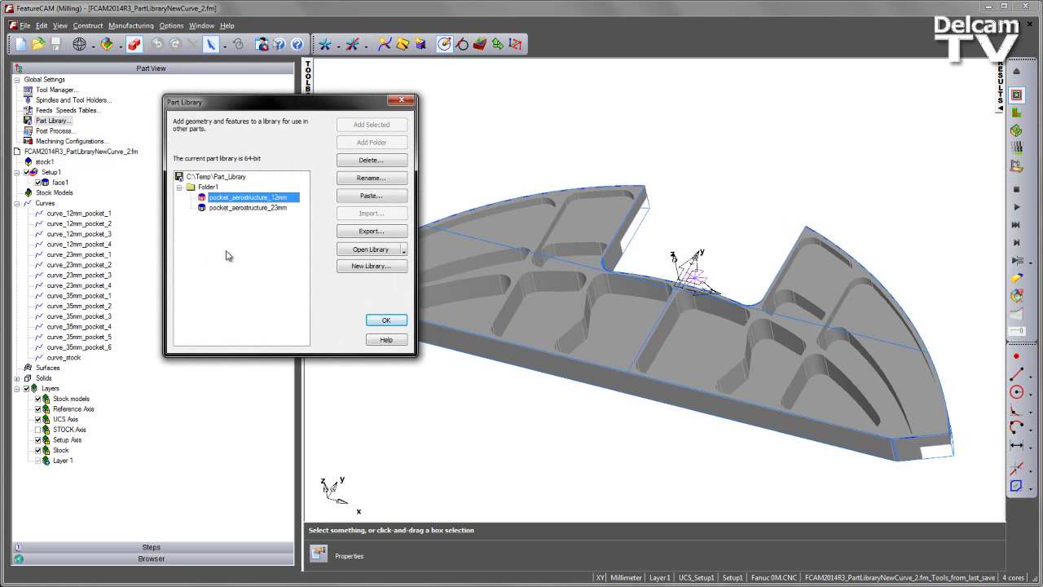
click(376, 197)
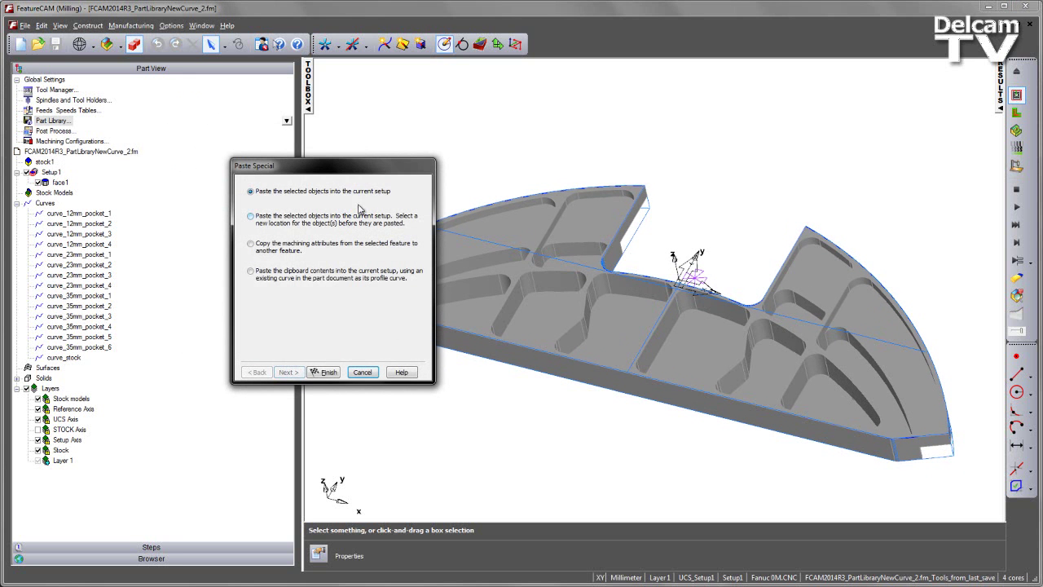
click(327, 371)
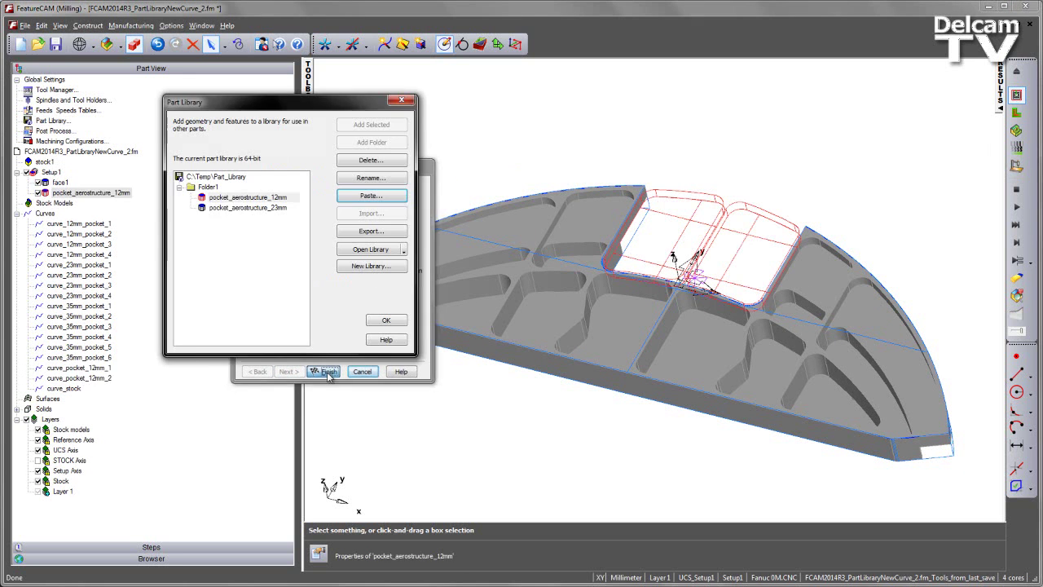
click(386, 323)
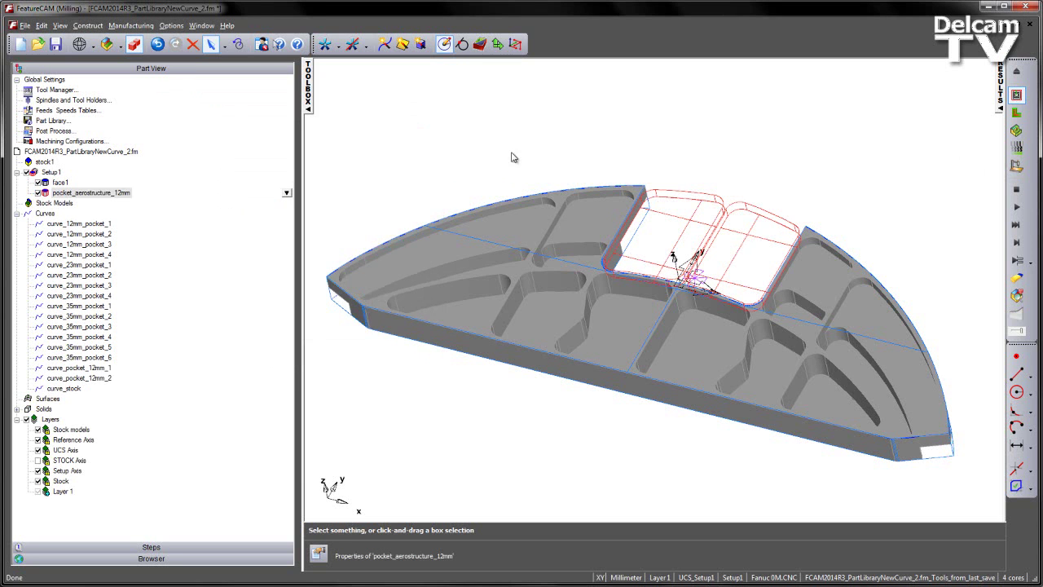
middle_drag(515, 158, 542, 220)
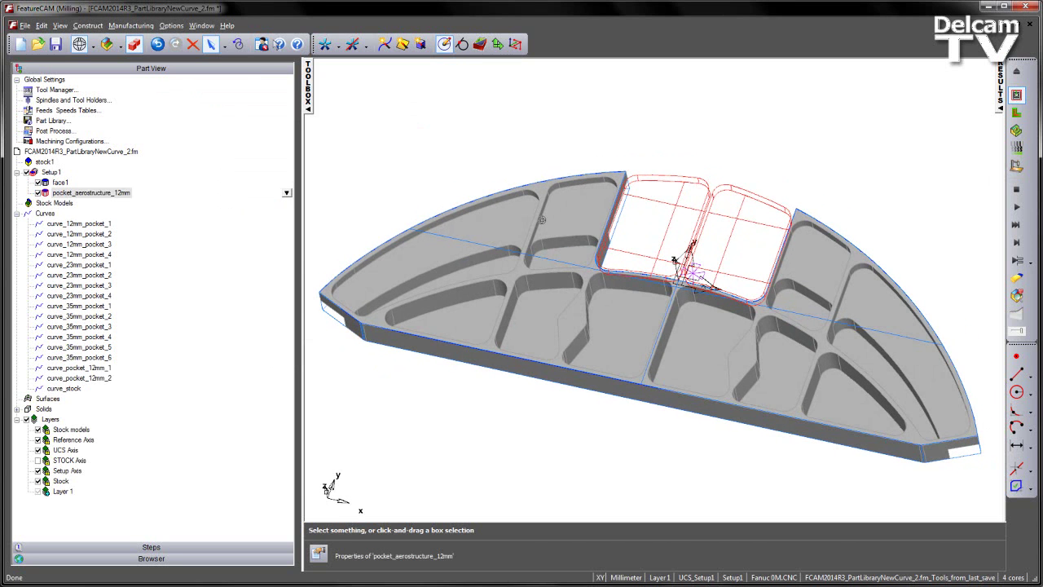
Delete the pasted pocket_aerostructure_12mm feature and its two curves, curve_pocket_12mm_1 and curve_pocket_12mm_2.
click(101, 194)
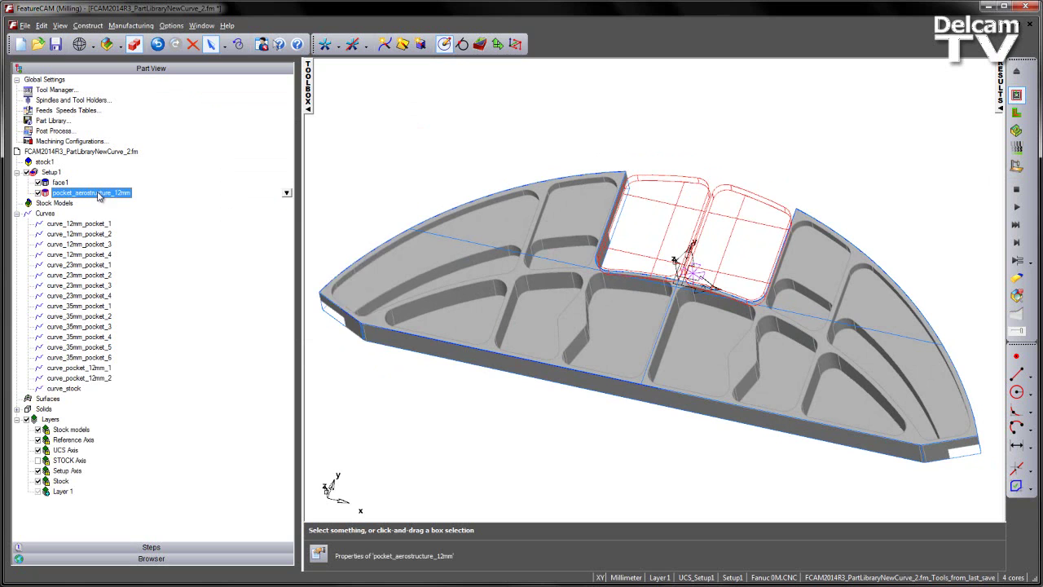
click(287, 192)
click(327, 259)
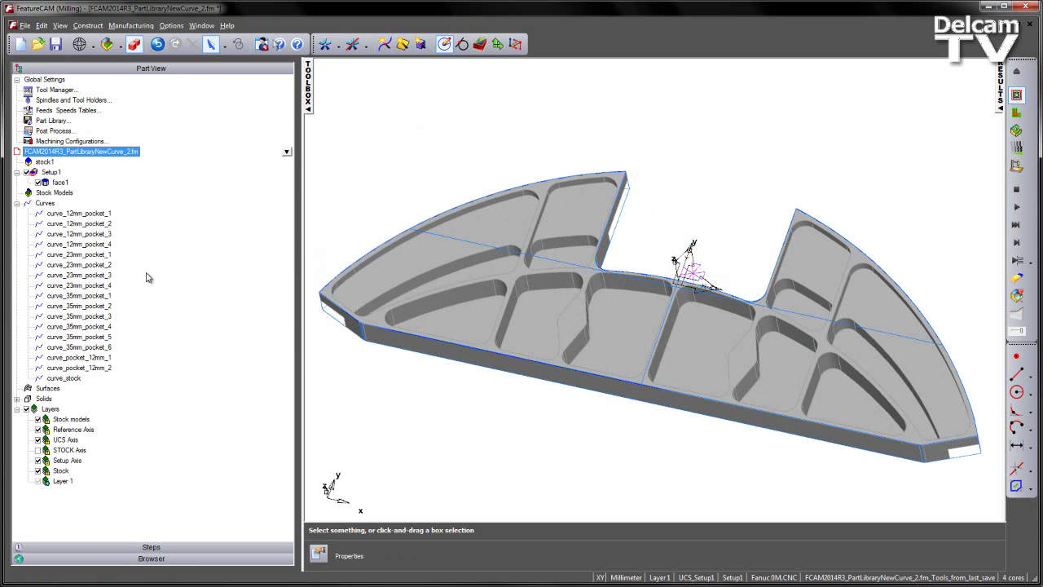
click(81, 357)
ctrl+click(89, 368)
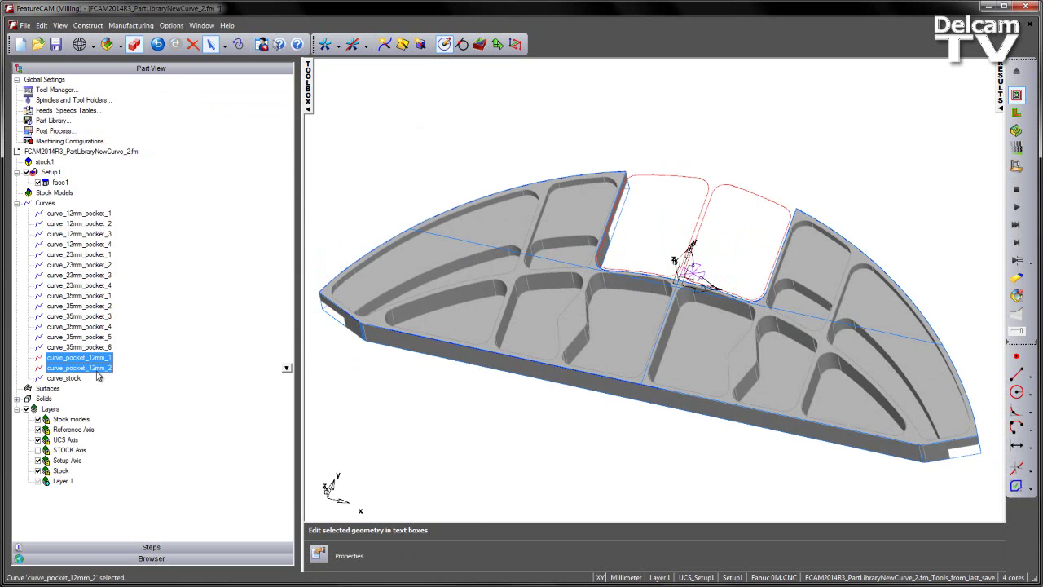
click(287, 368)
click(330, 430)
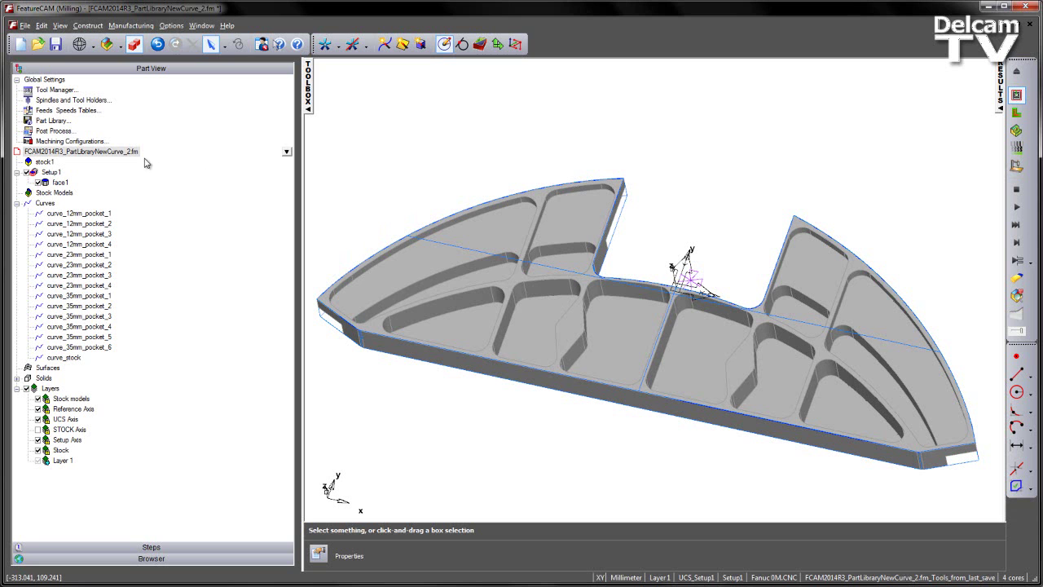
Start pasting pocket_aerostructure_12mm from the part library into the current setup, using an existing curve as its profile.
double_click(56, 122)
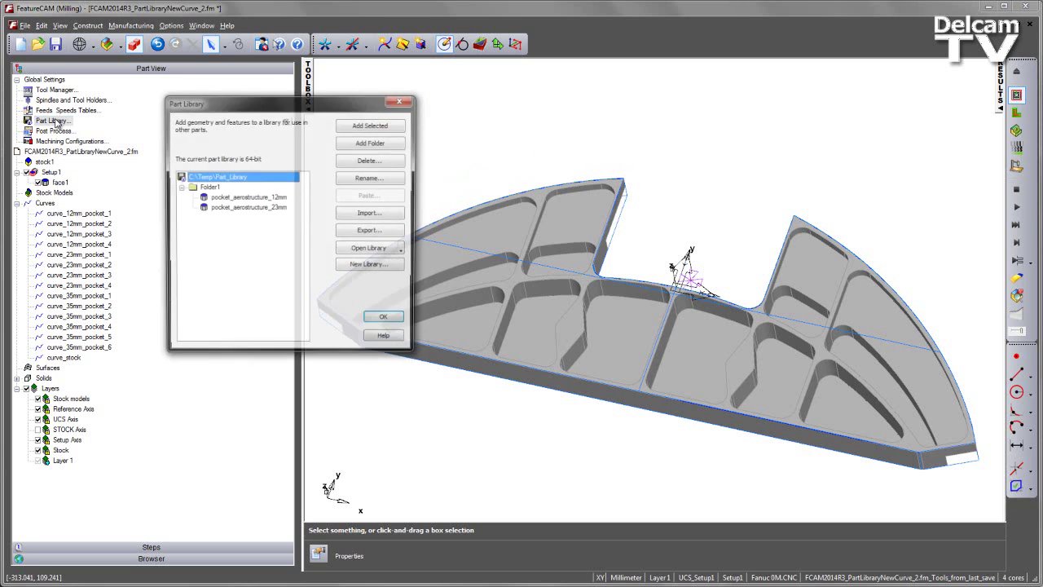
click(239, 201)
key(ctrl+c)
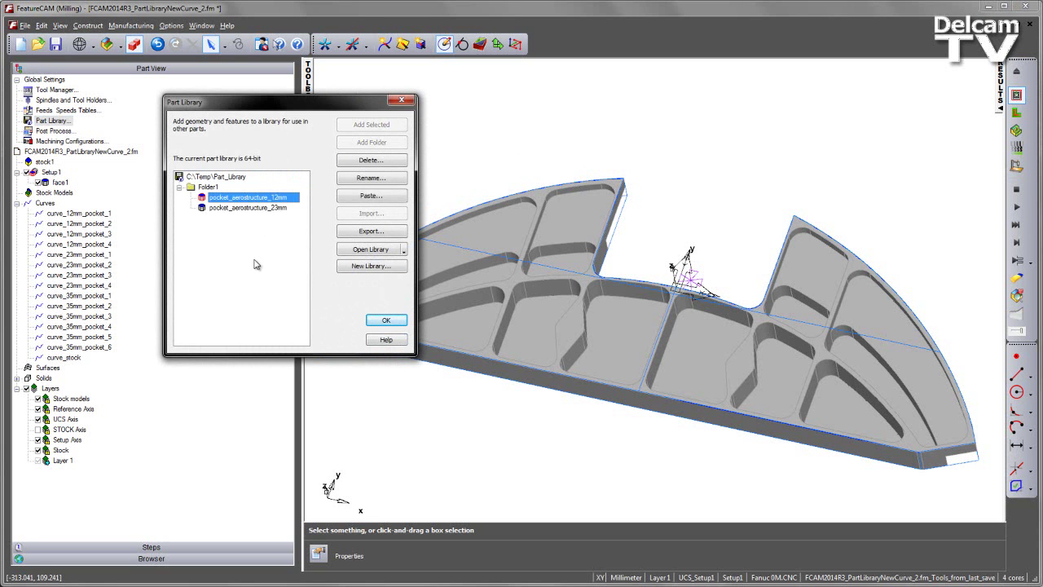
click(379, 198)
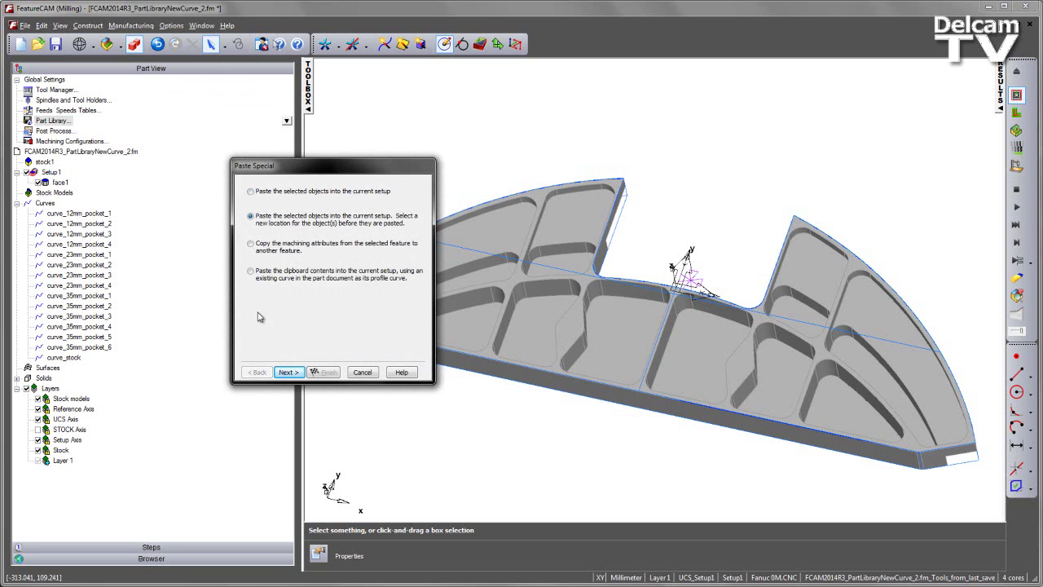
click(252, 272)
click(287, 372)
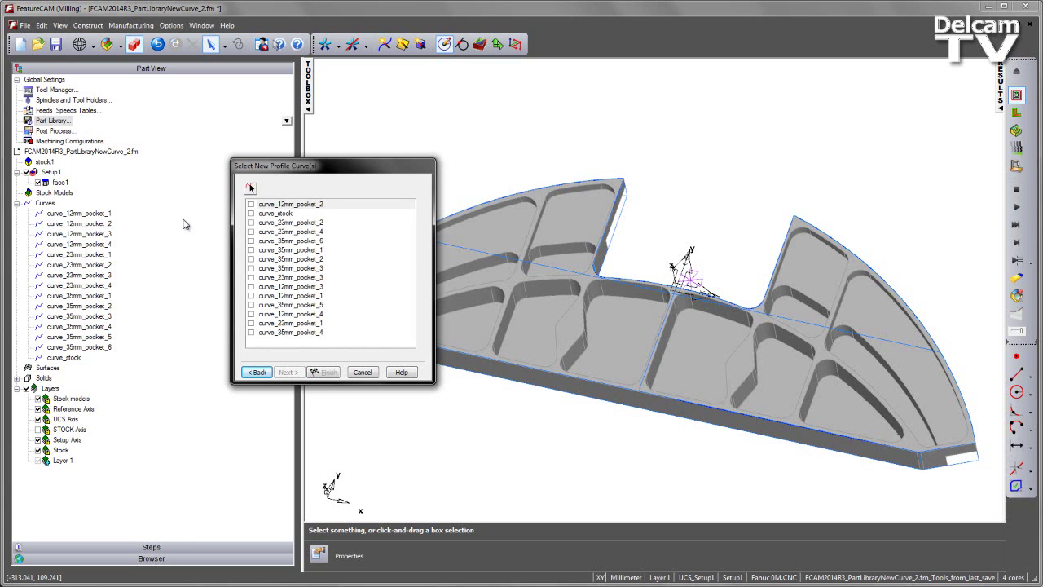
Choose curve_12mm_pocket_1 through curve_12mm_pocket_4 as the new profile curves, finish the paste at the default location and select the pasted pocket.
click(251, 204)
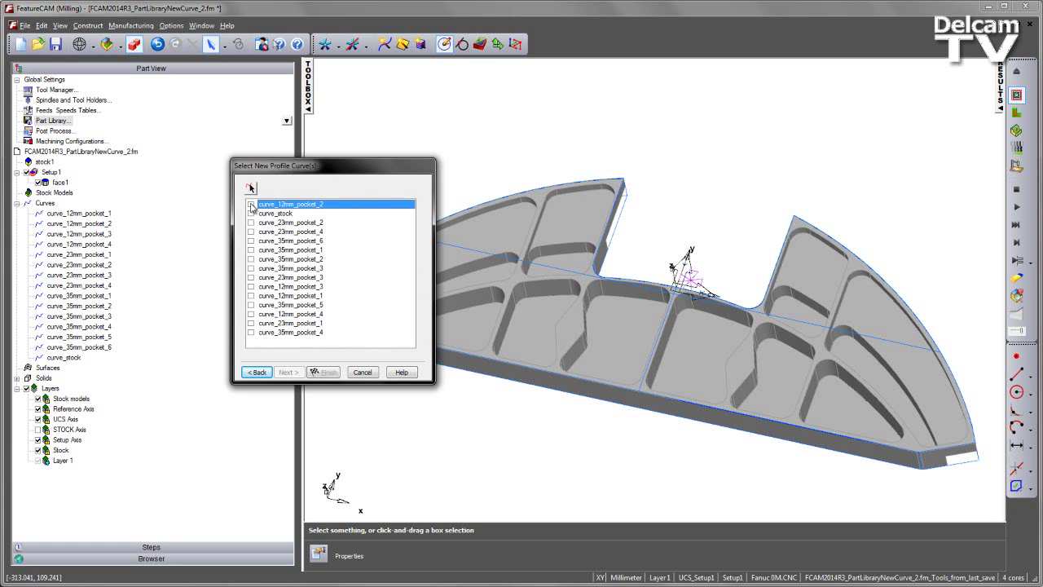
click(251, 204)
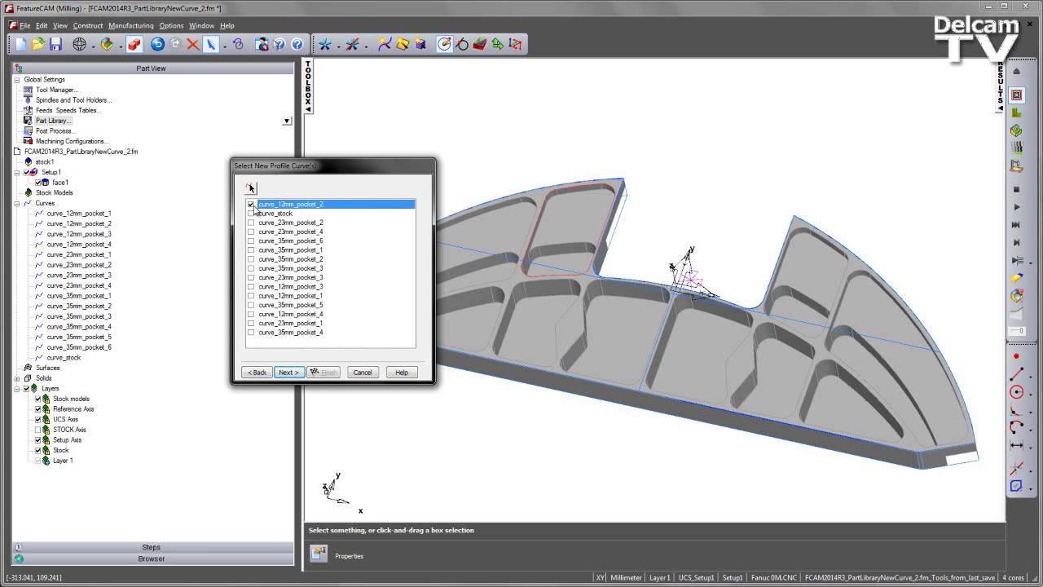
click(251, 204)
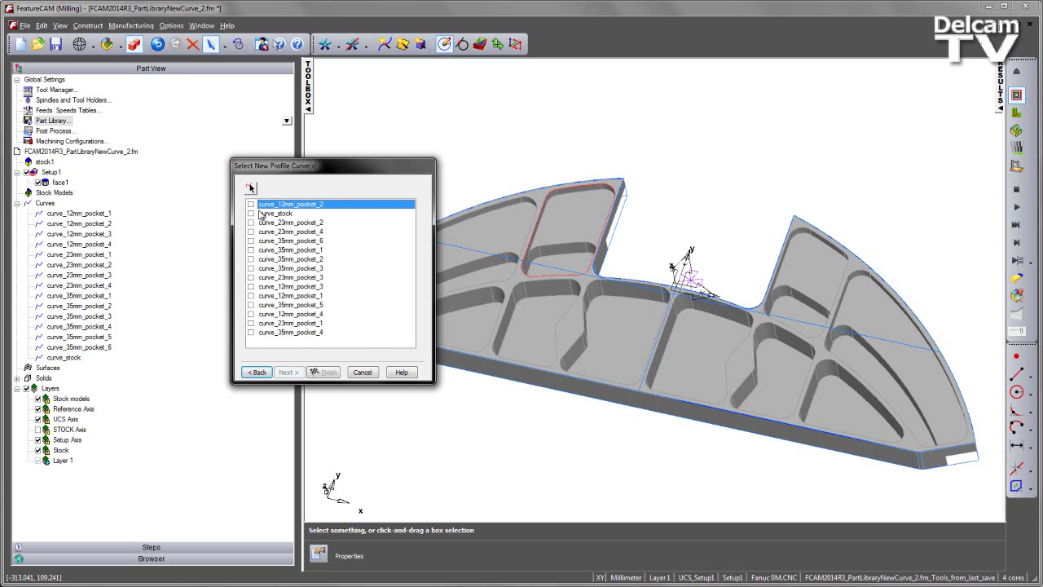
click(298, 286)
ctrl+click(299, 295)
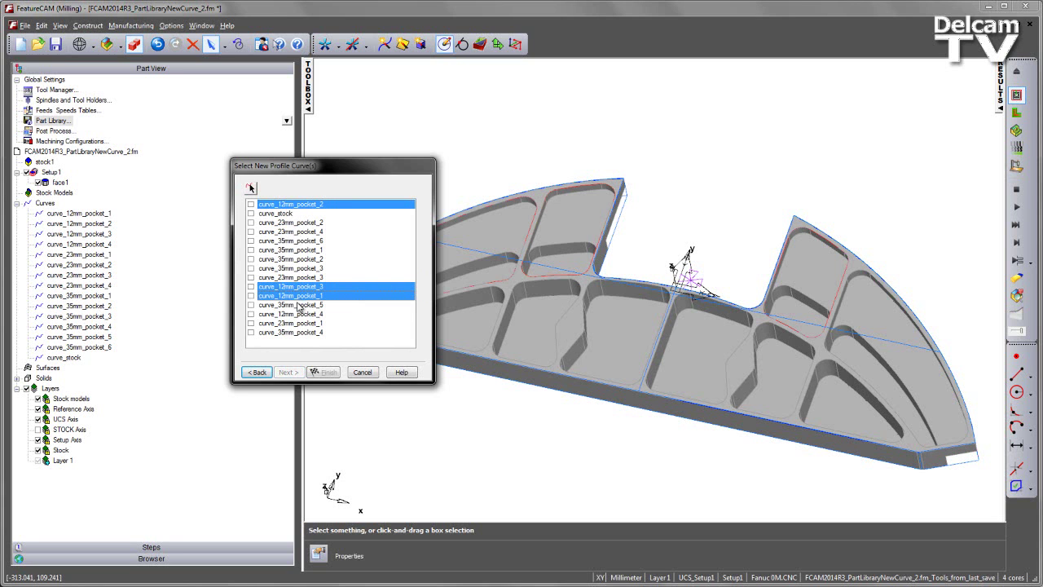
ctrl+click(301, 314)
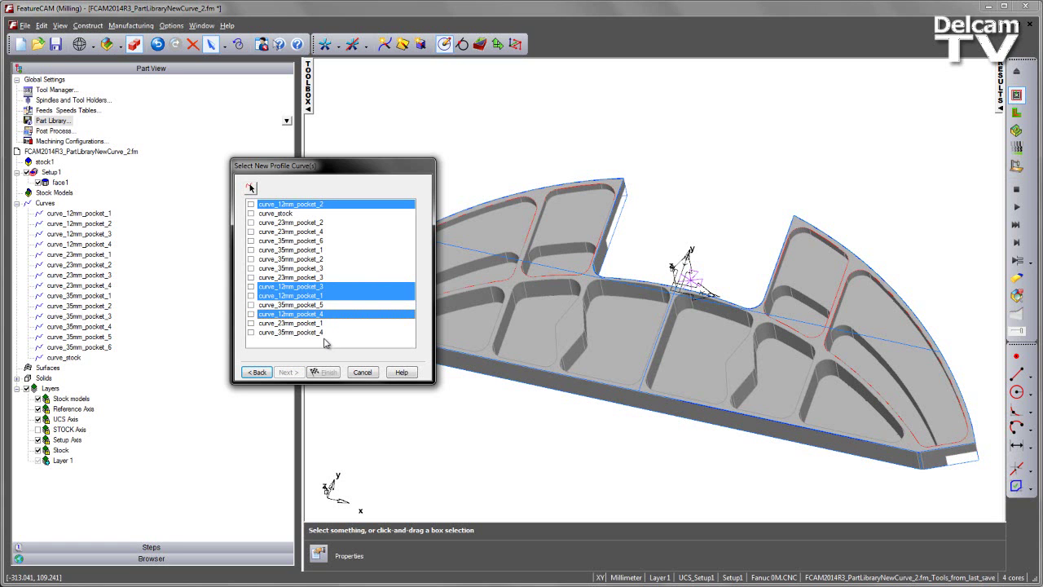
key(space)
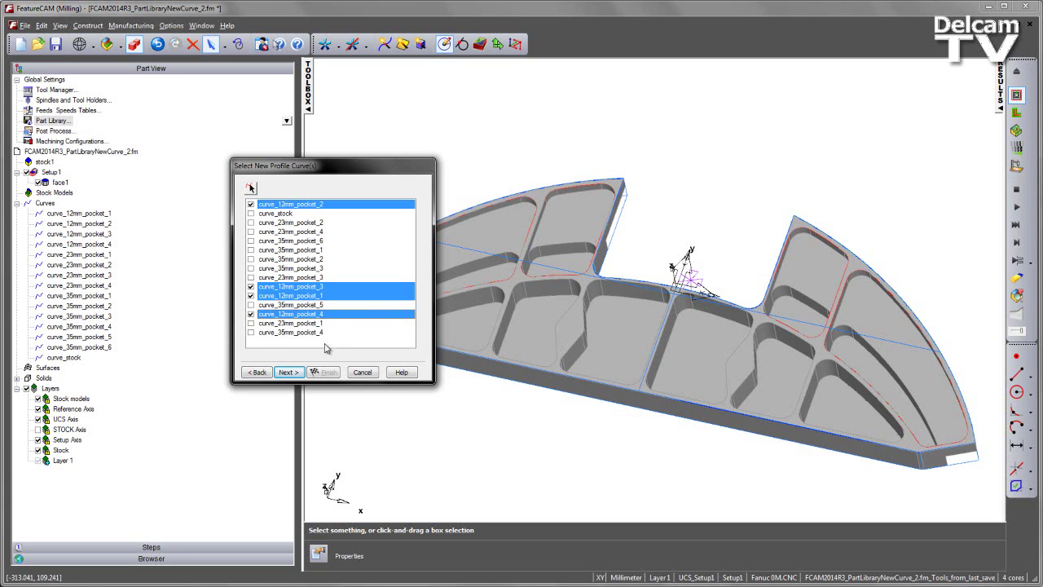
click(288, 373)
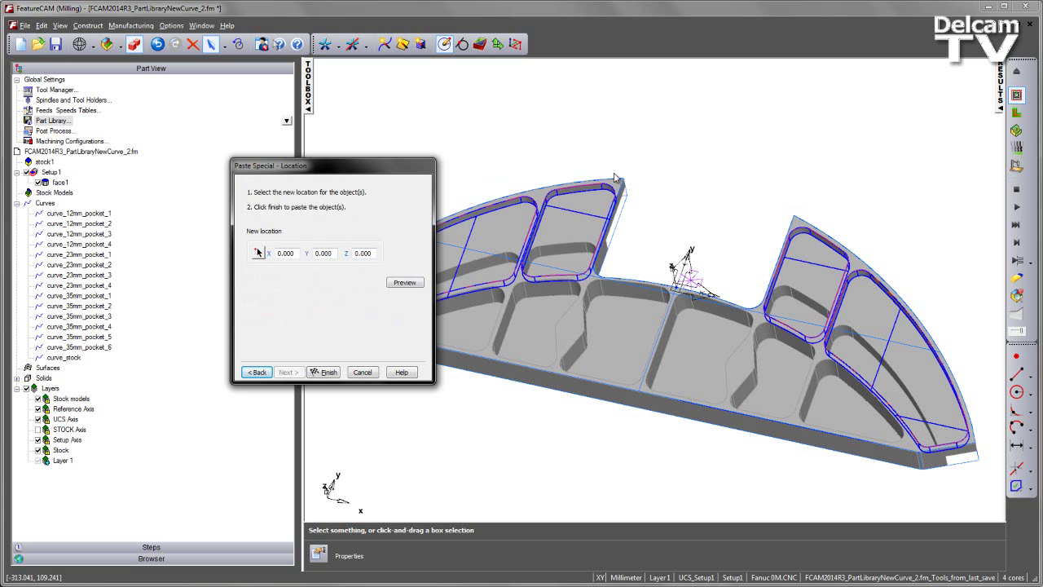
click(324, 372)
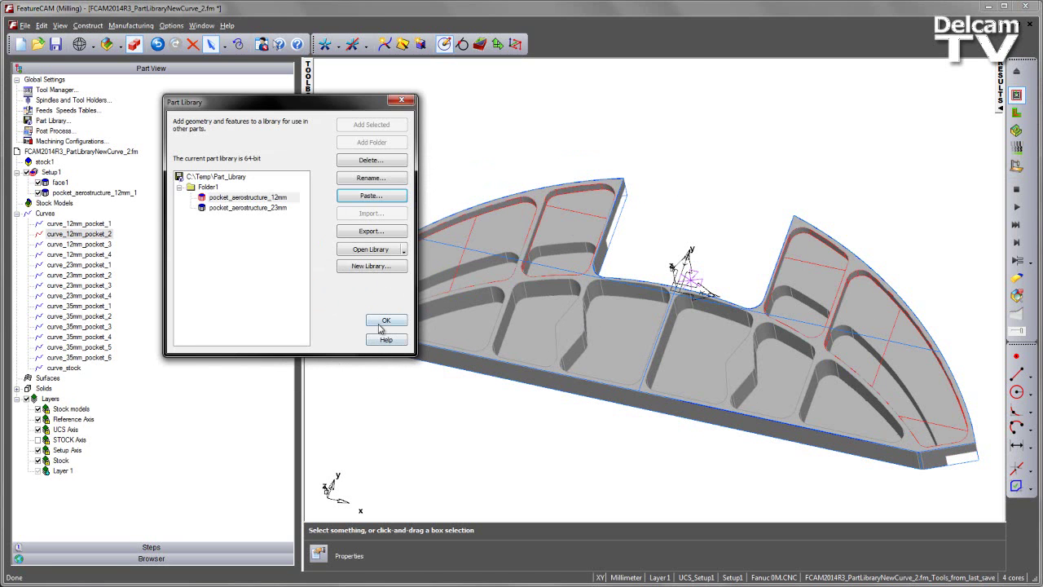
click(384, 321)
click(94, 194)
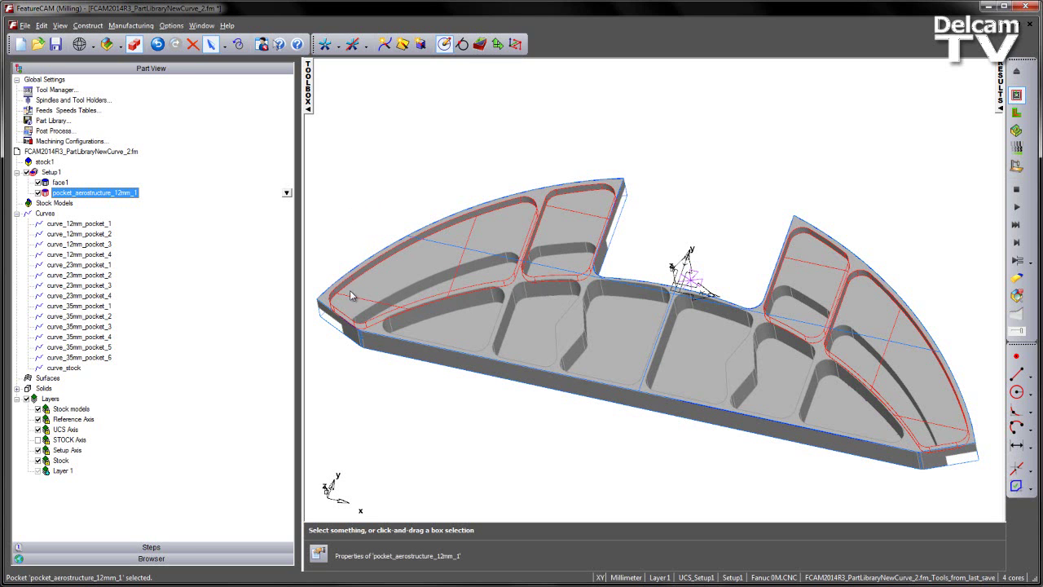
Start pasting pocket_aerostructure_23mm from the part library with the option to use an existing curve as its profile.
click(62, 121)
double_click(62, 121)
click(257, 208)
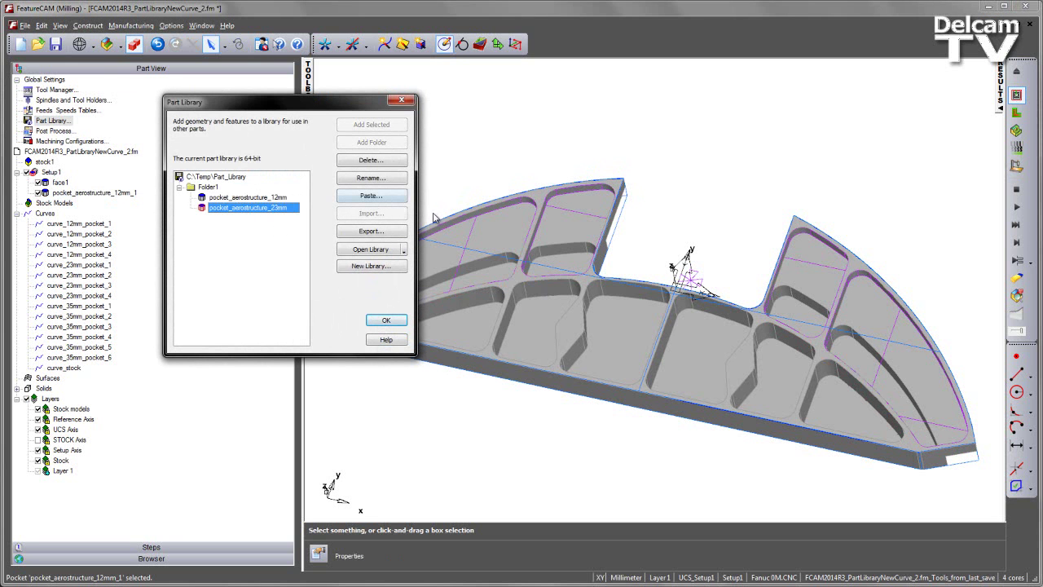
click(371, 196)
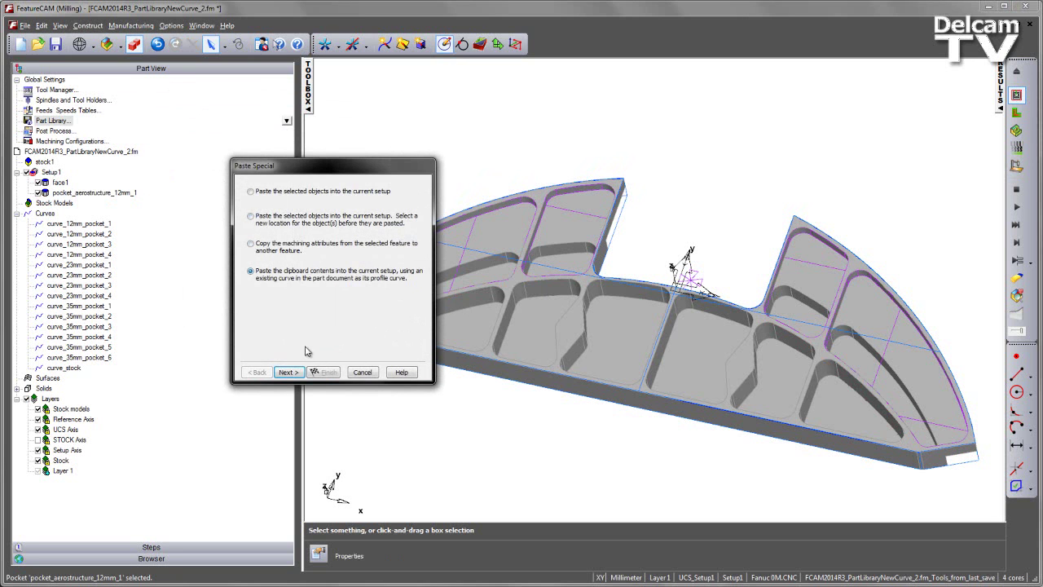
click(291, 372)
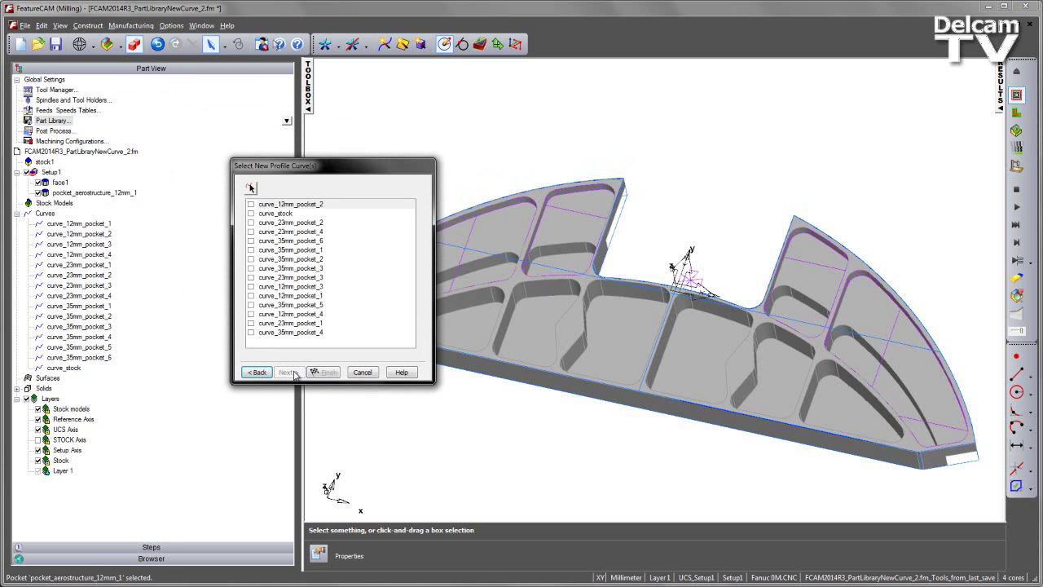
Choose curve_23mm_pocket_1 through curve_23mm_pocket_4 as the new profile curves and finish pasting the 23 mm pocket at the default location.
click(292, 223)
ctrl+click(293, 232)
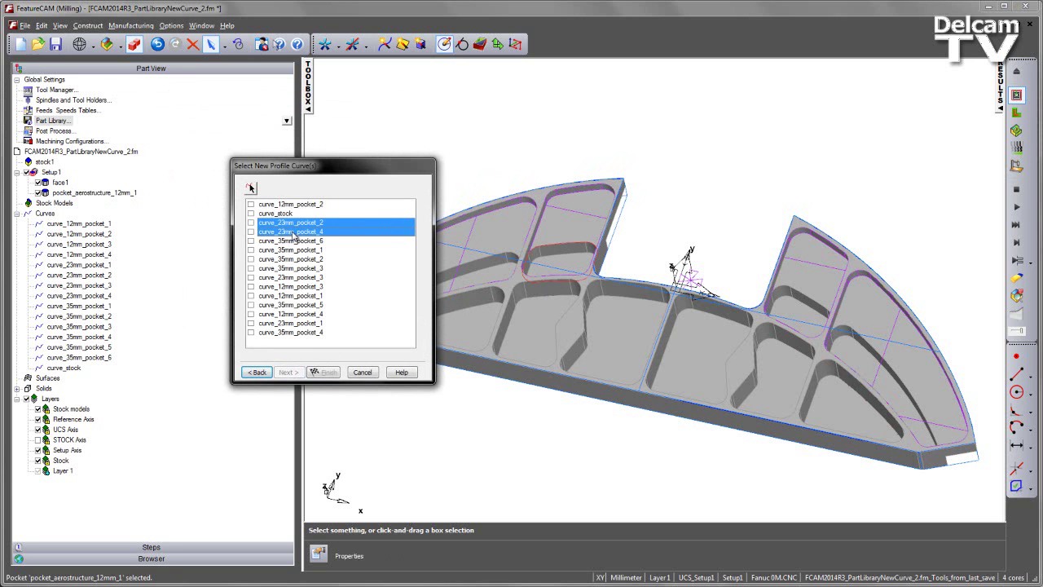
ctrl+click(291, 278)
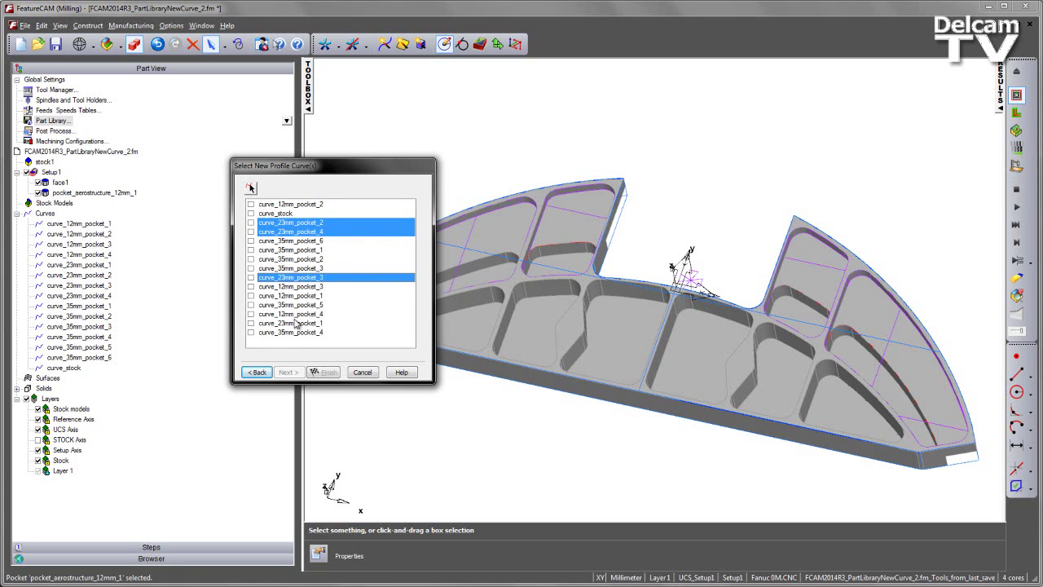
ctrl+click(294, 323)
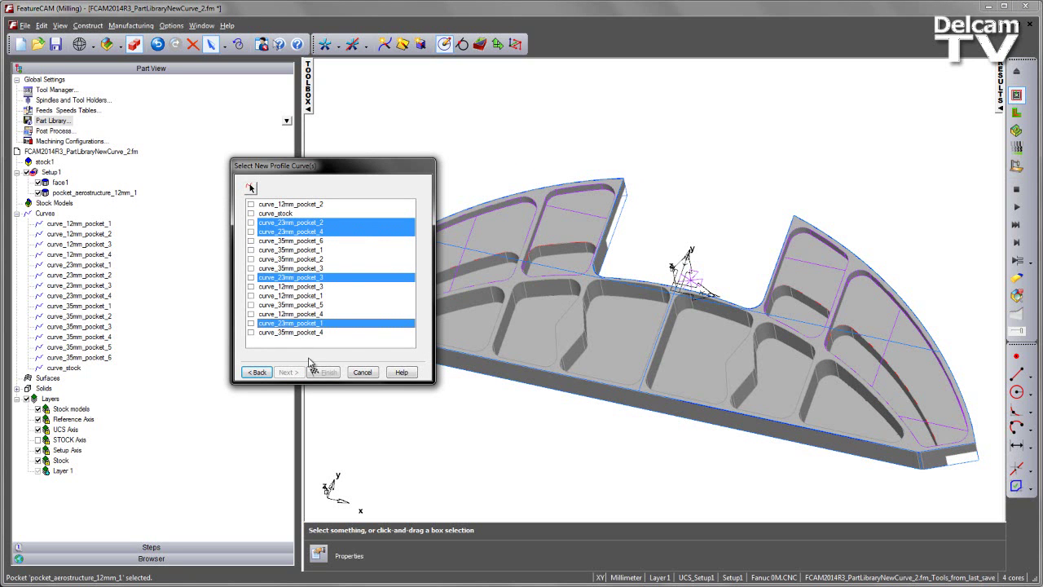
click(289, 372)
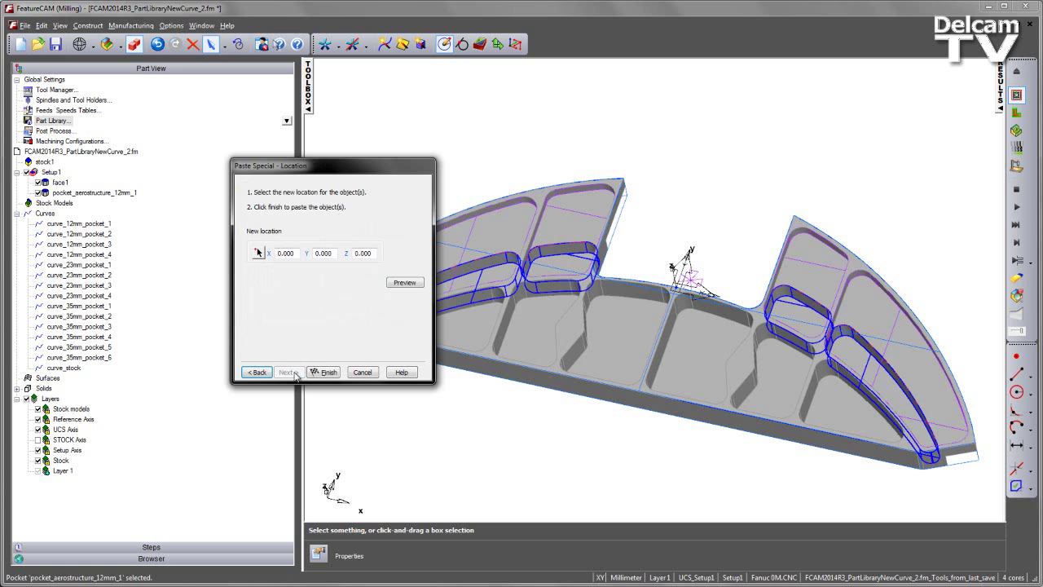
drag(322, 165, 265, 136)
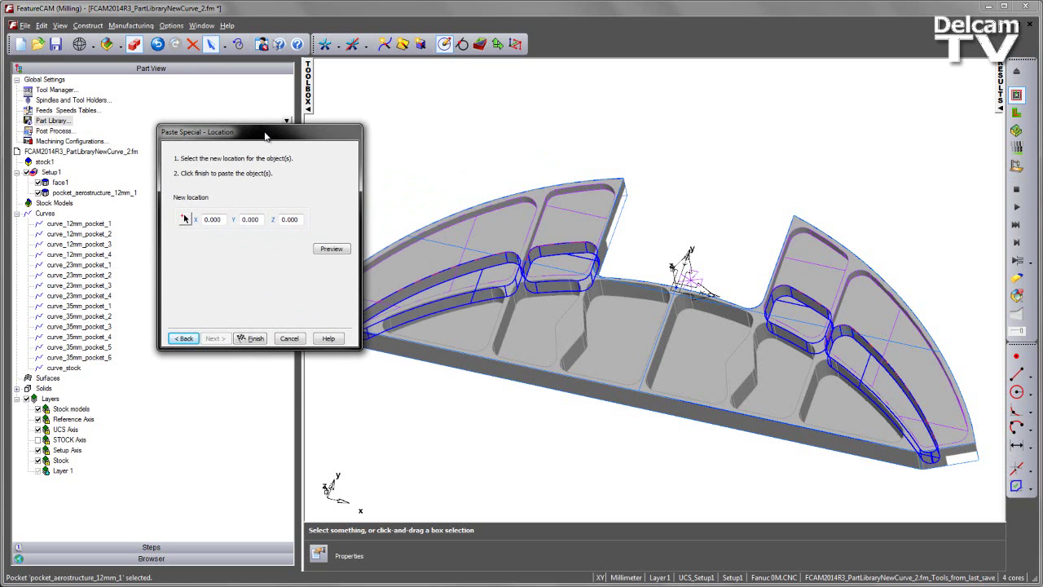
click(254, 338)
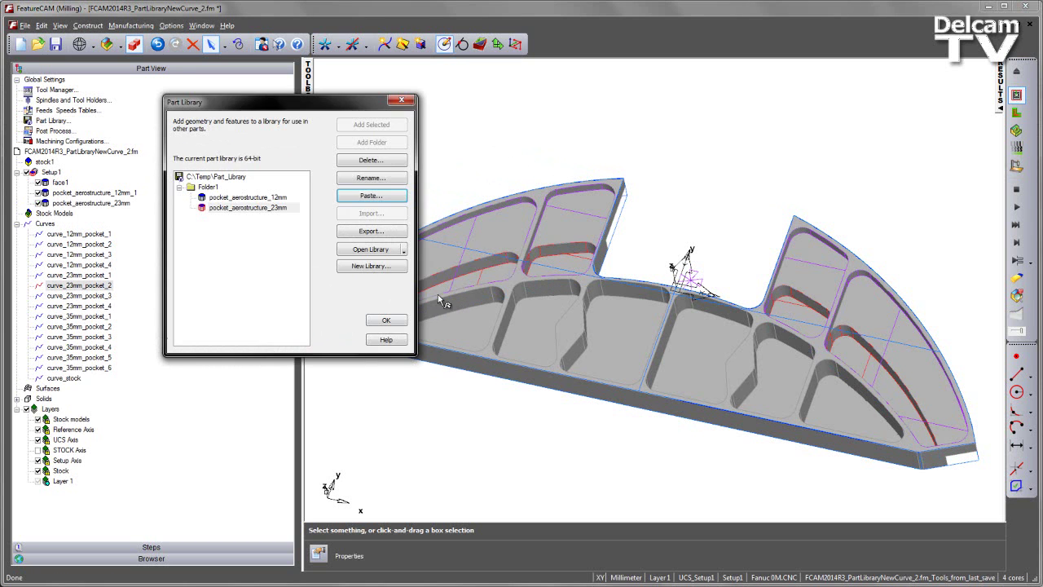
click(386, 321)
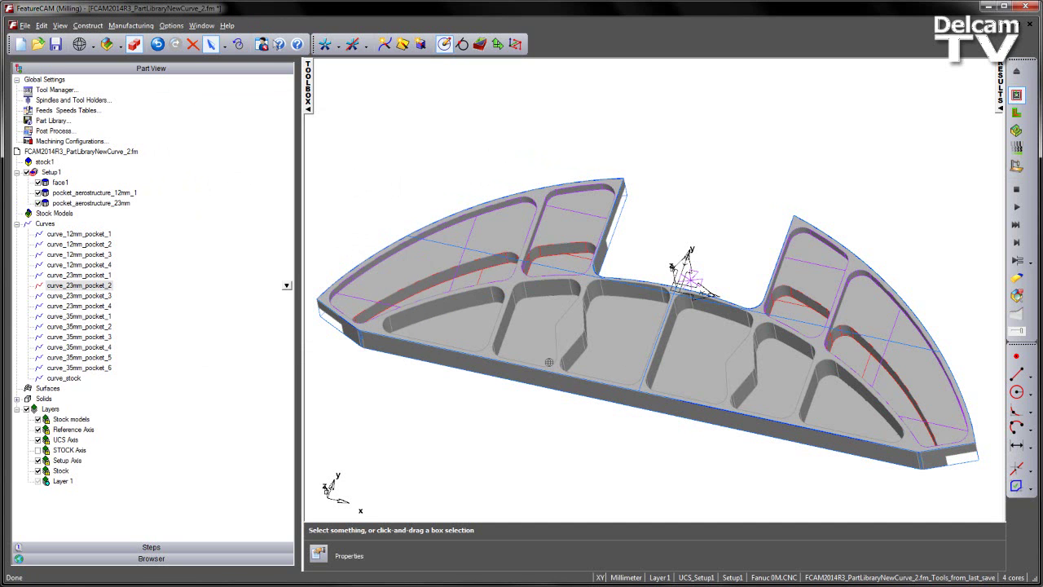
Measure the depth of the uncut front pockets with a vertical distance dimension from their top edge to their floor.
middle_drag(548, 362, 535, 325)
scroll(535, 325, up, 5)
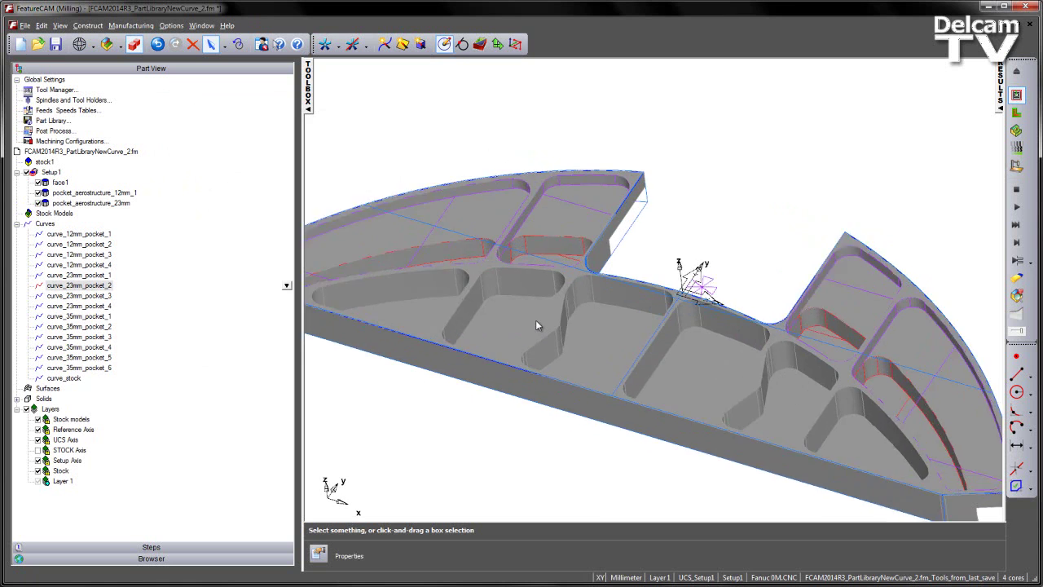
click(1030, 453)
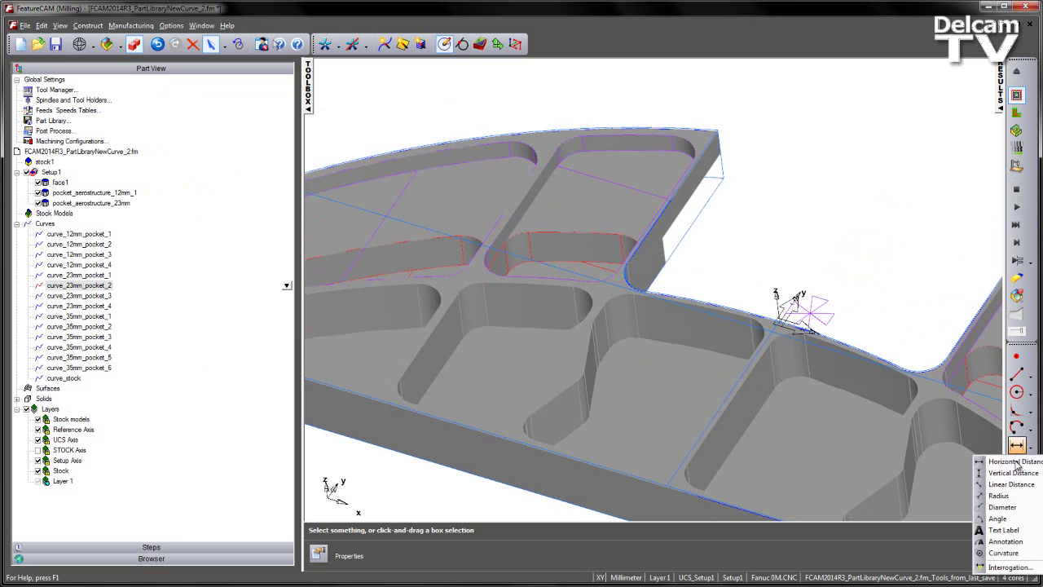
click(1019, 473)
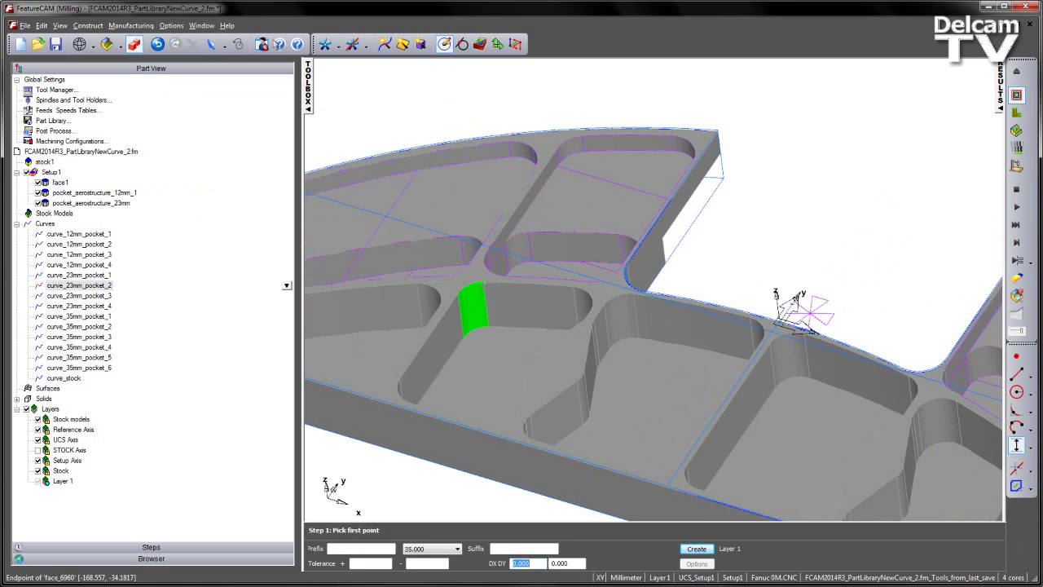
click(482, 285)
click(679, 333)
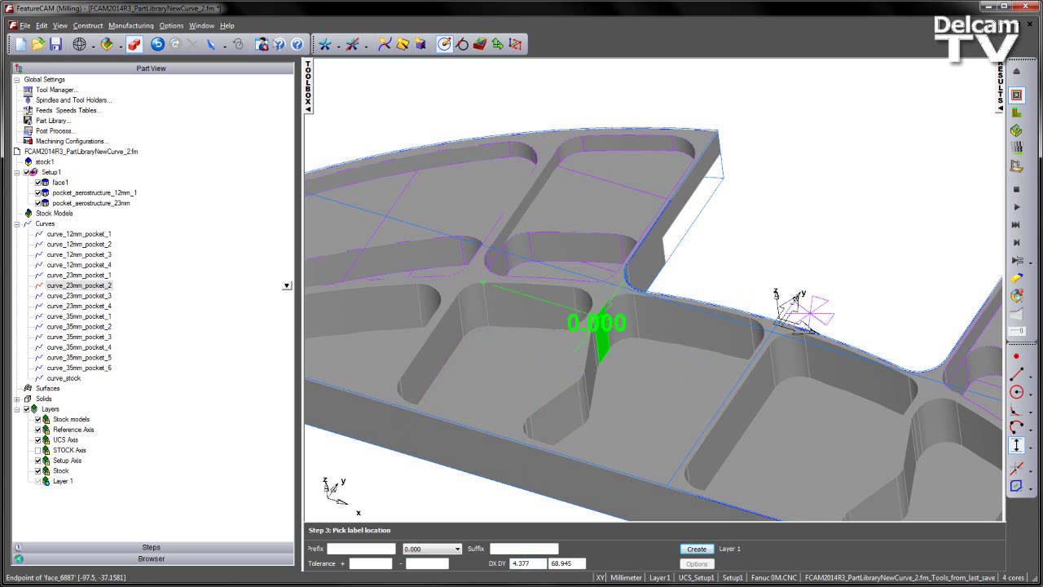
middle_drag(509, 341, 559, 408)
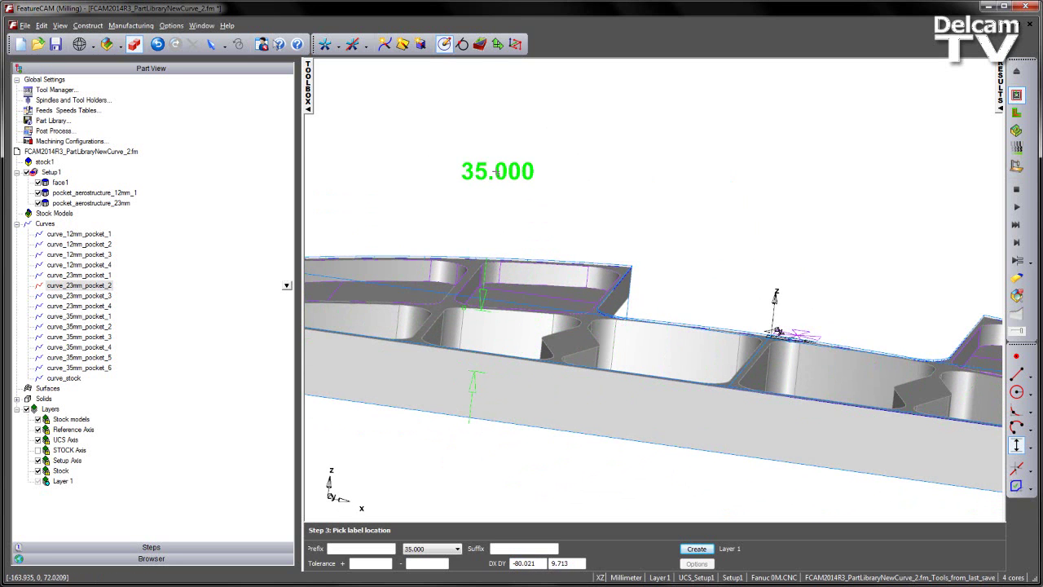
click(497, 171)
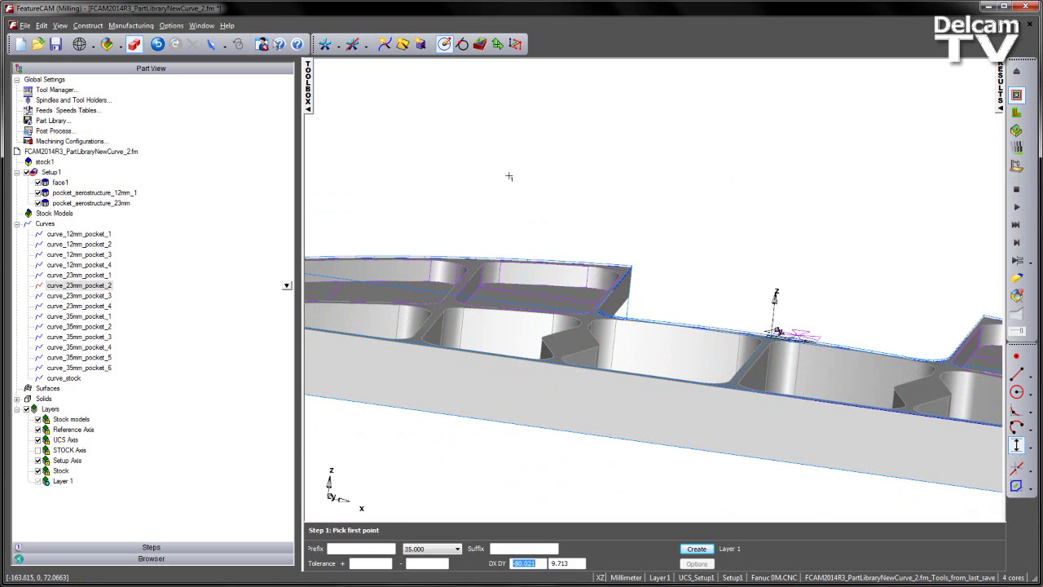
middle_drag(635, 289, 607, 271)
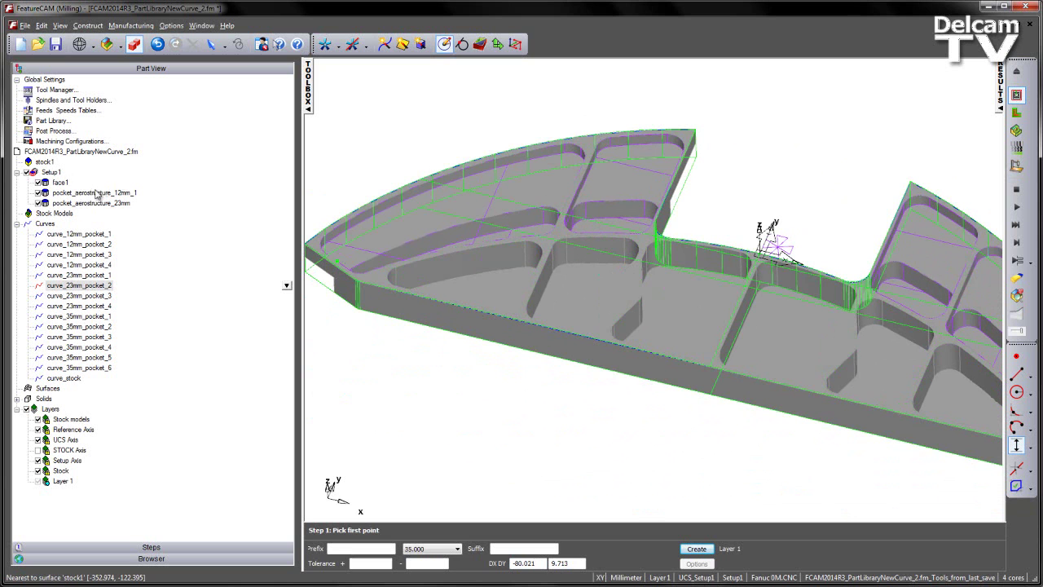
Start pasting pocket_aerostructure_12mm from the part library again, using existing curves in the part document as its profile.
double_click(53, 122)
click(245, 198)
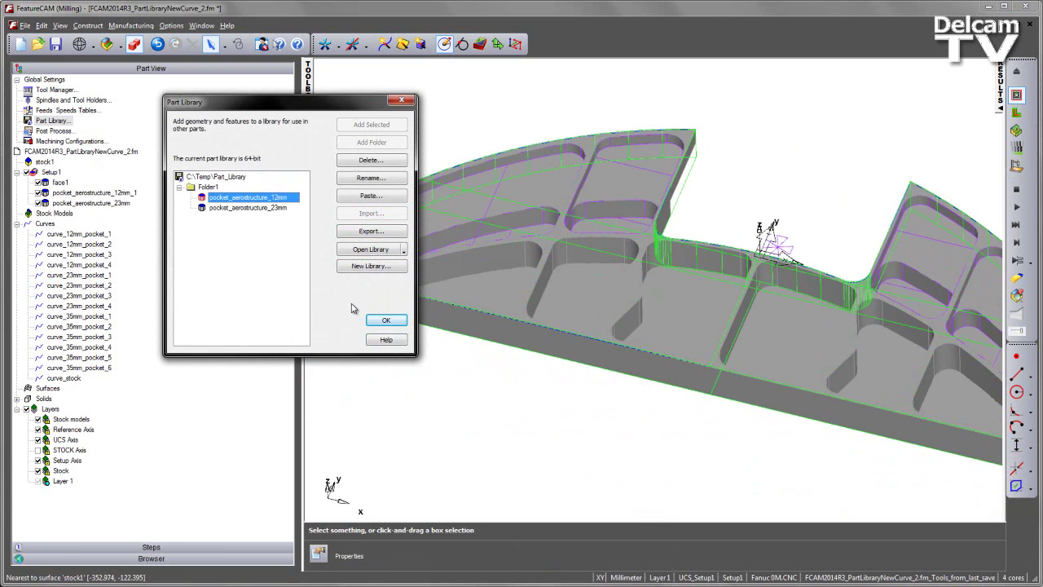
click(363, 196)
click(234, 242)
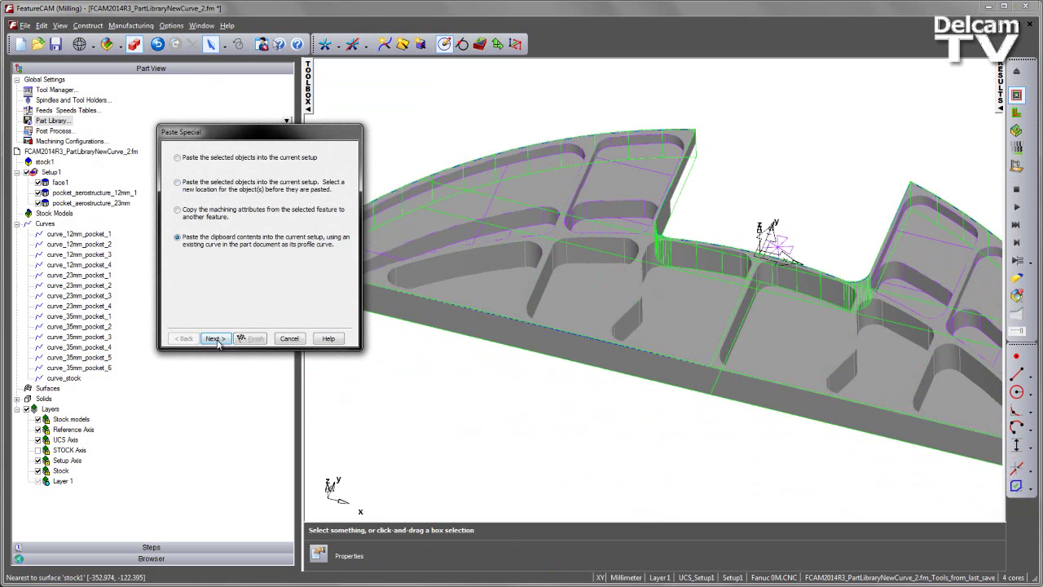
click(215, 338)
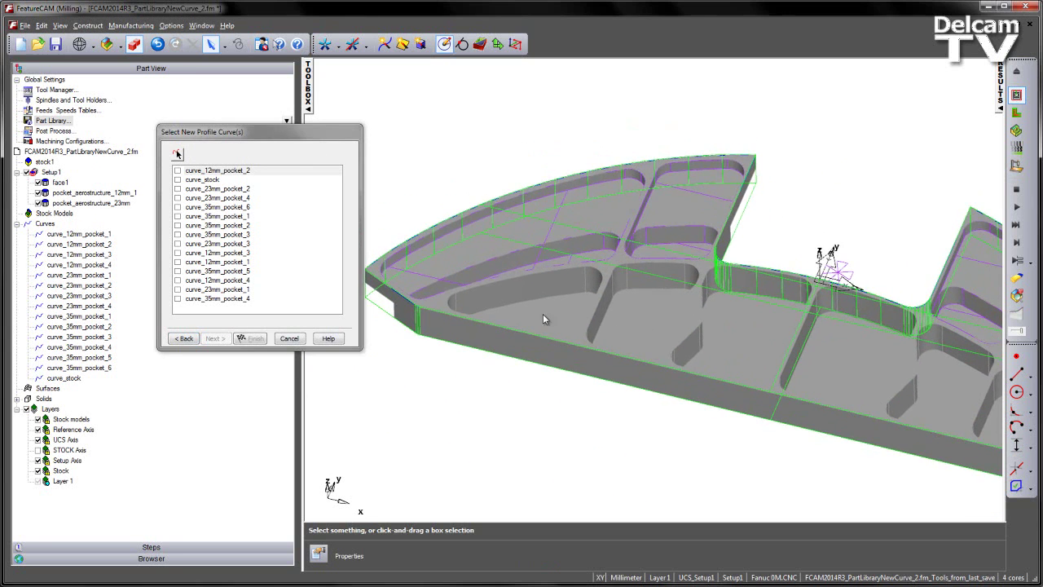
Choose curve_35mm_pocket_1 through curve_35mm_pocket_6 as the new profile curves, finish the paste at the default location and close the part library.
click(181, 208)
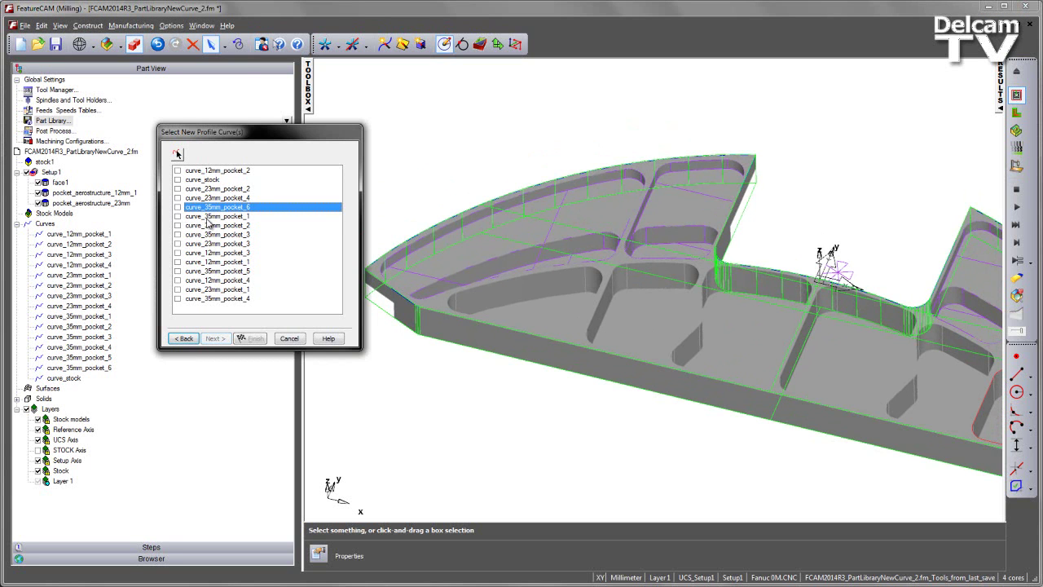
drag(211, 221, 223, 259)
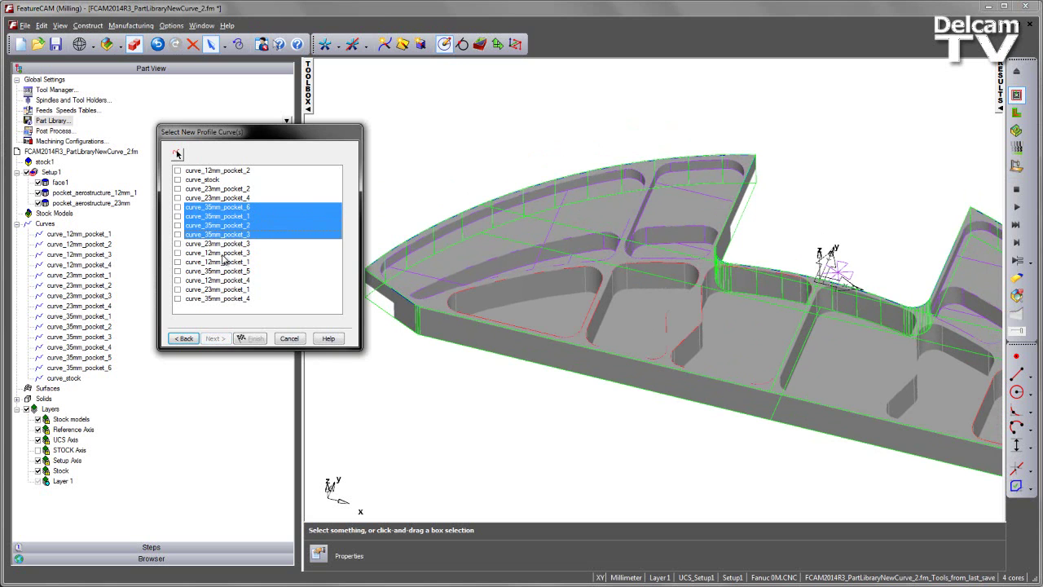
ctrl+click(224, 270)
ctrl+click(226, 299)
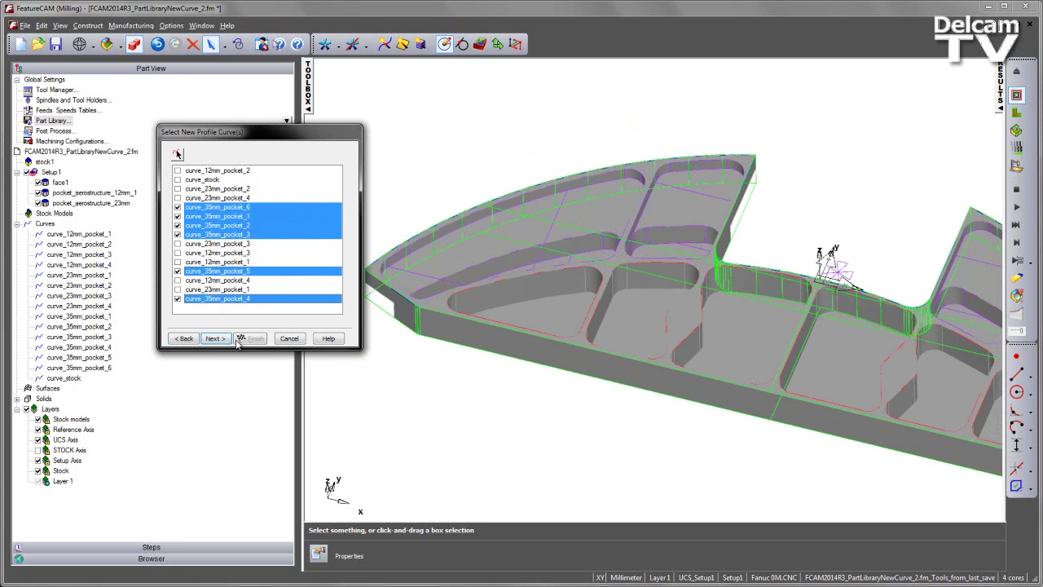
click(215, 340)
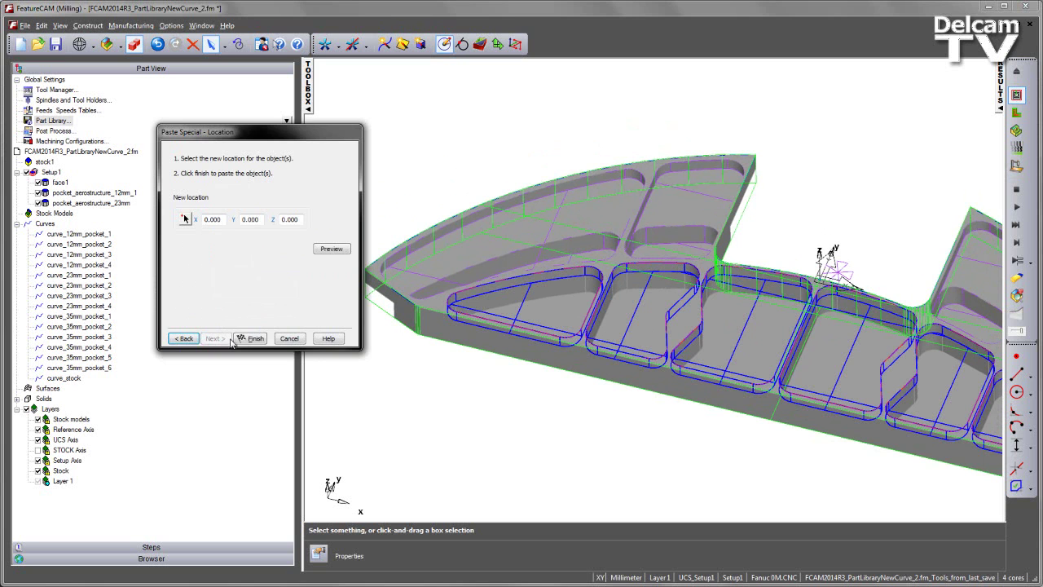
click(249, 338)
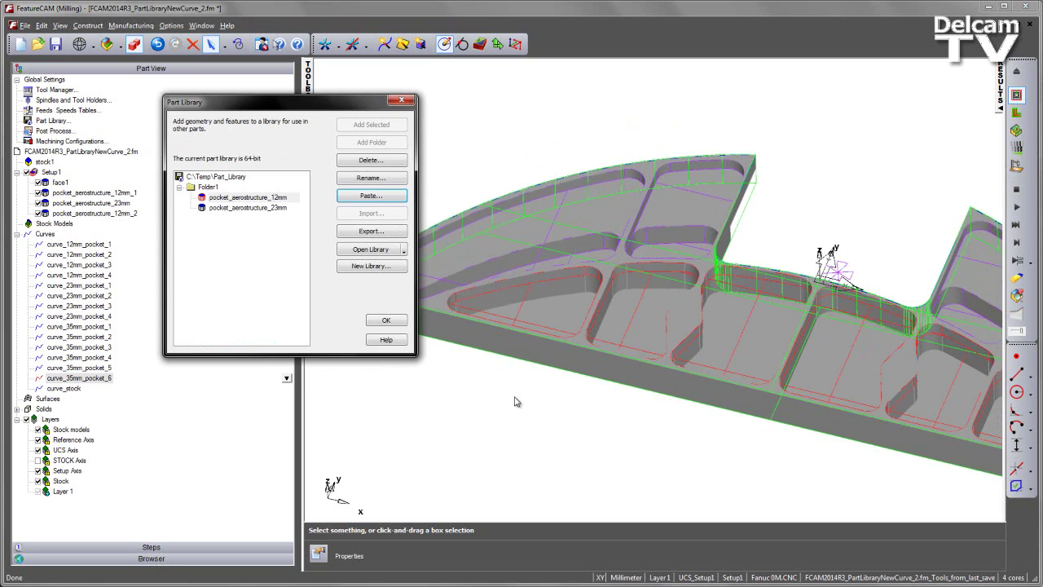
click(386, 321)
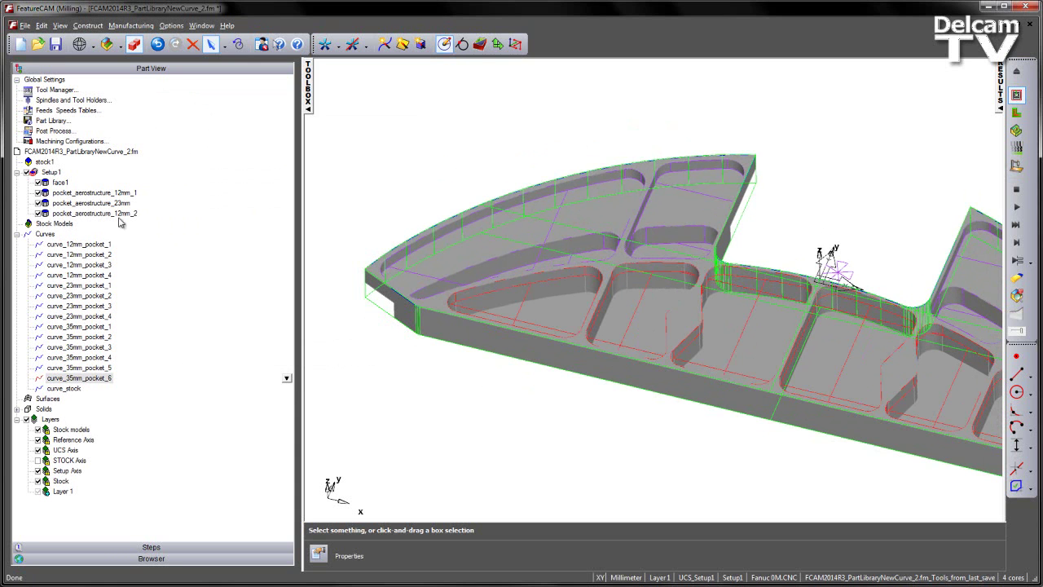
Rename the newly pasted pocket feature as pocket_aerostructure_35mm.
click(111, 216)
right_click(284, 216)
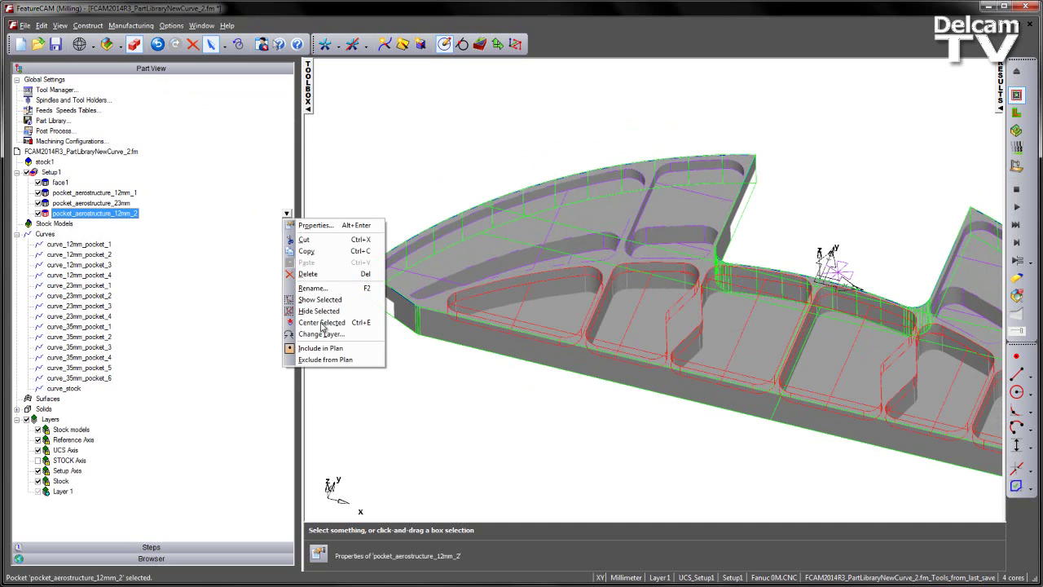
click(375, 289)
click(582, 306)
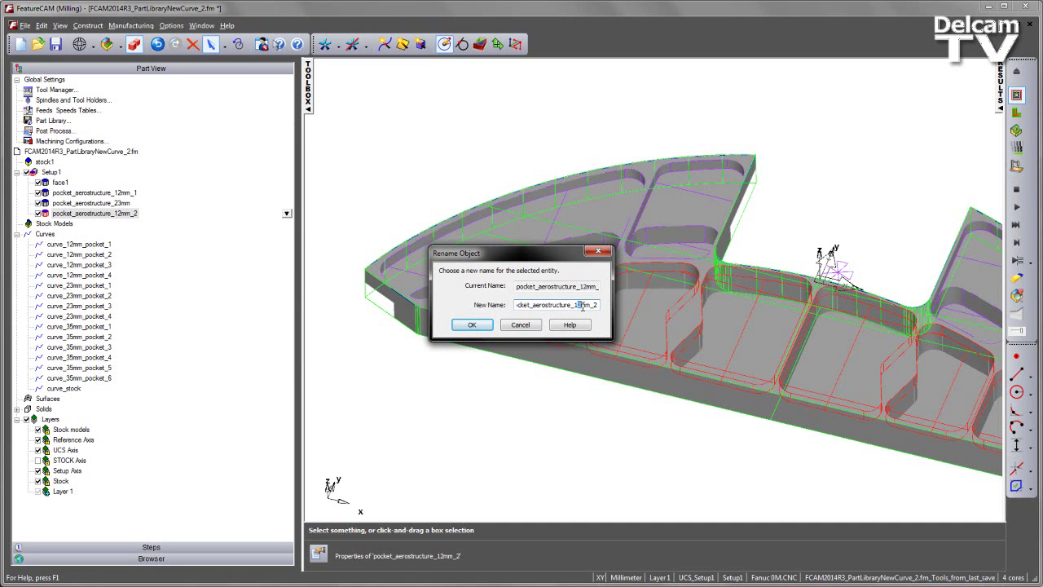
key(BackSpace)
text(35)
drag(594, 304, 626, 304)
key(BackSpace)
click(471, 324)
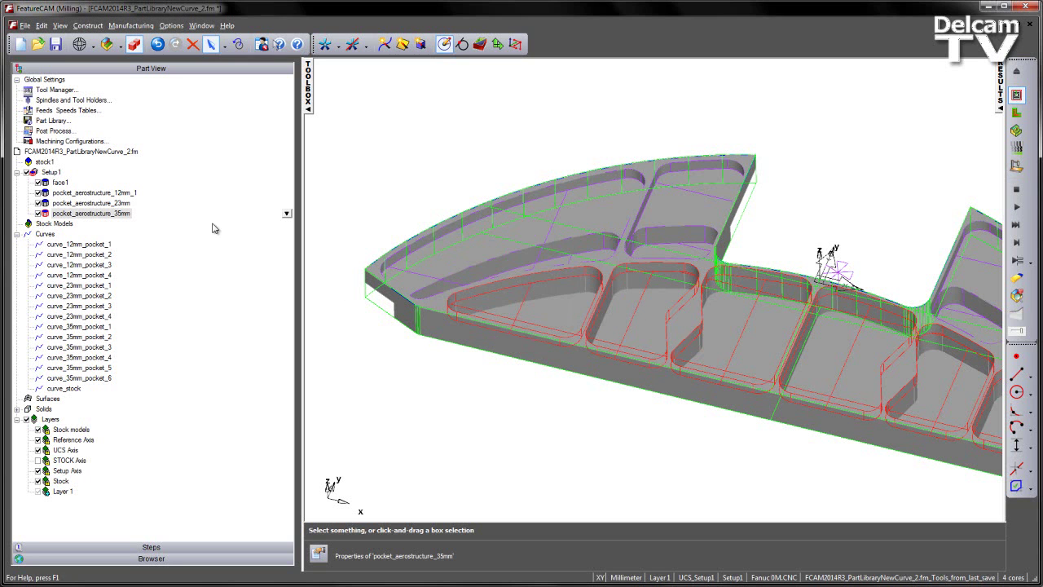
Set the depth of pocket_aerostructure_35mm to 35 mm, apply the change and deselect the pocket.
double_click(118, 214)
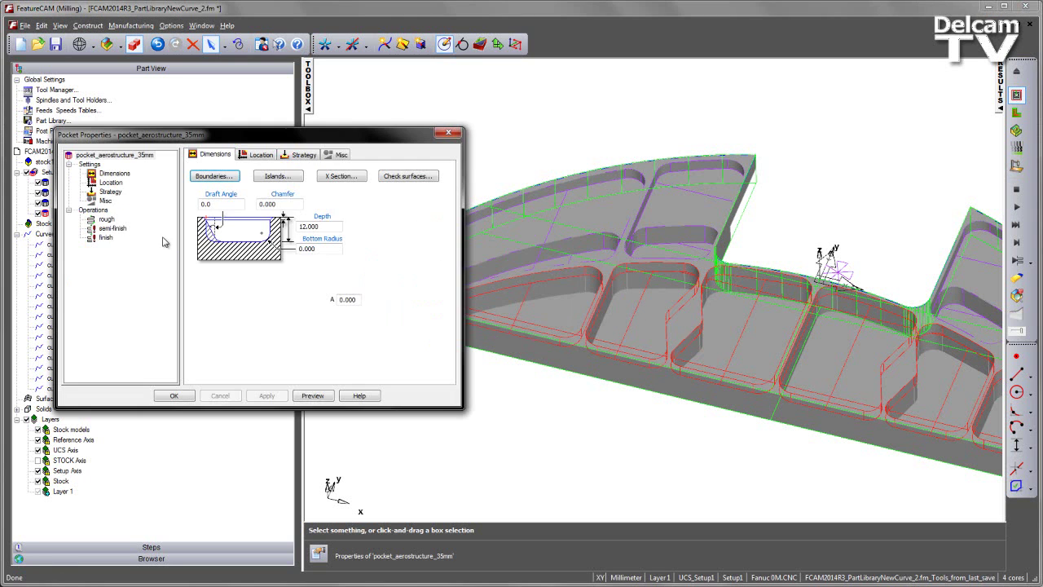
double_click(320, 226)
text(35)
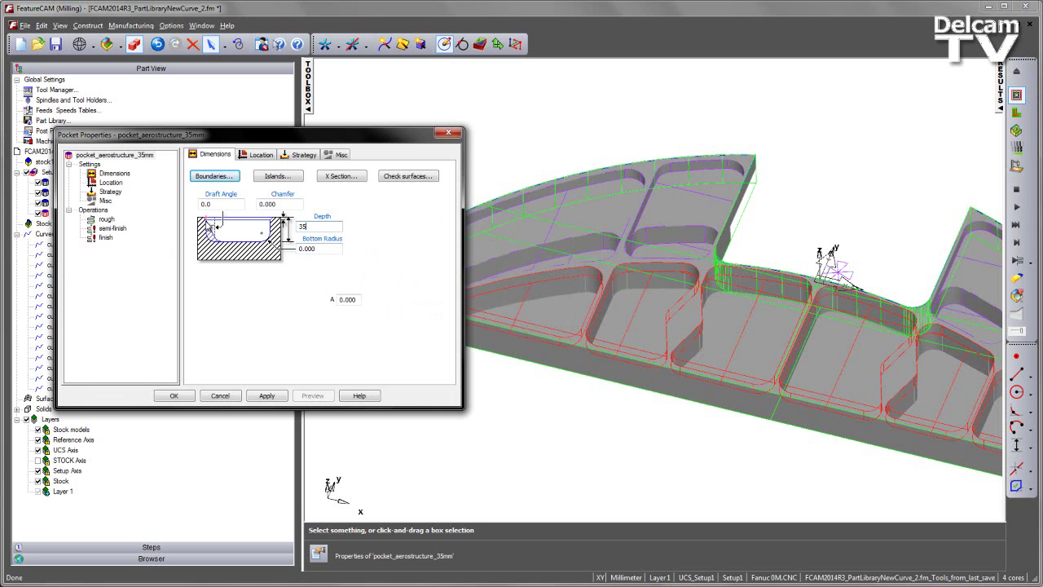
click(267, 395)
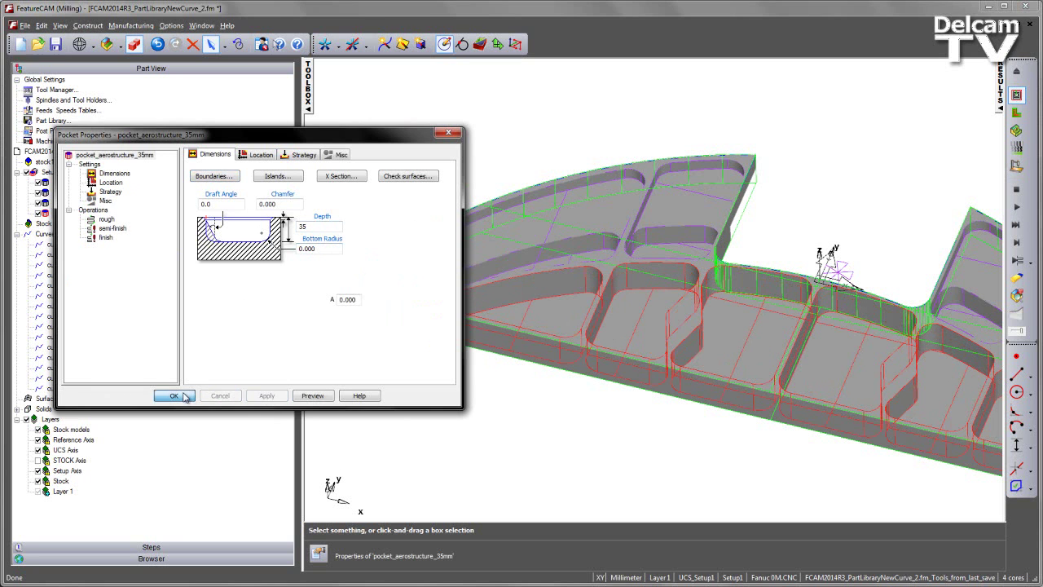
click(173, 395)
key(ctrl+i)
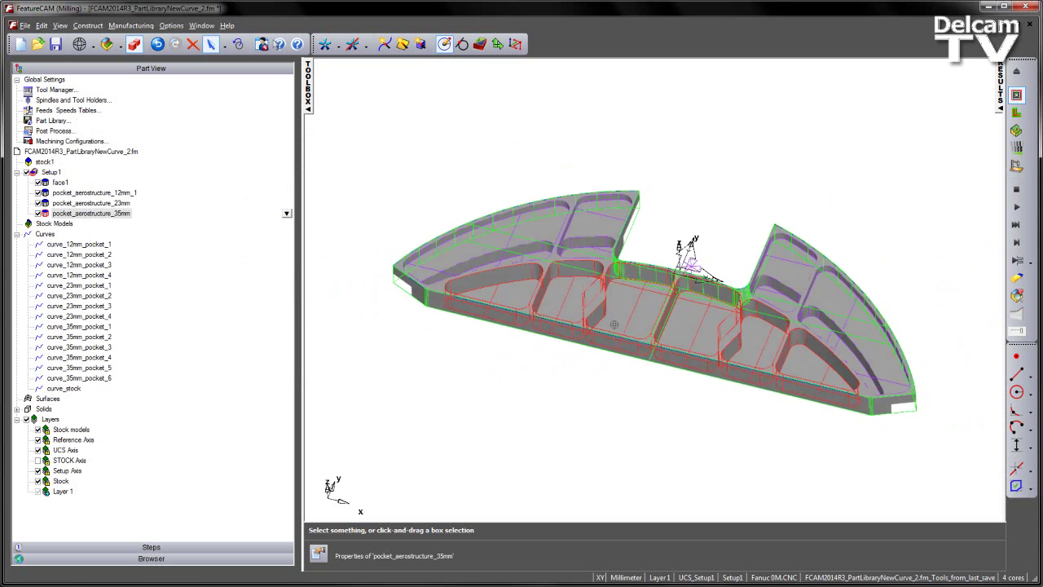
click(710, 136)
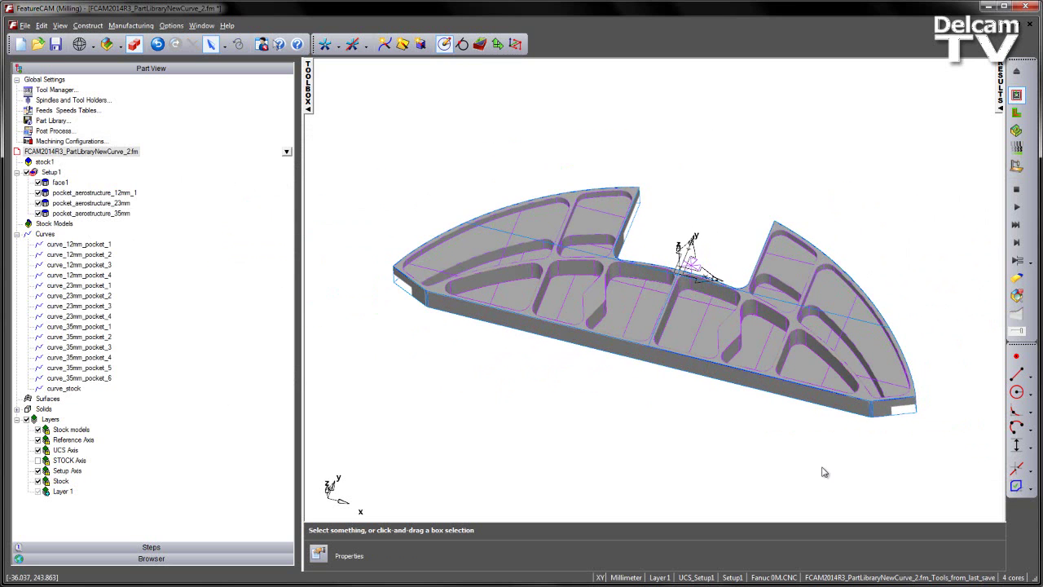
Switch the active tool crib to tools and start the 3D simulation of the part.
click(881, 578)
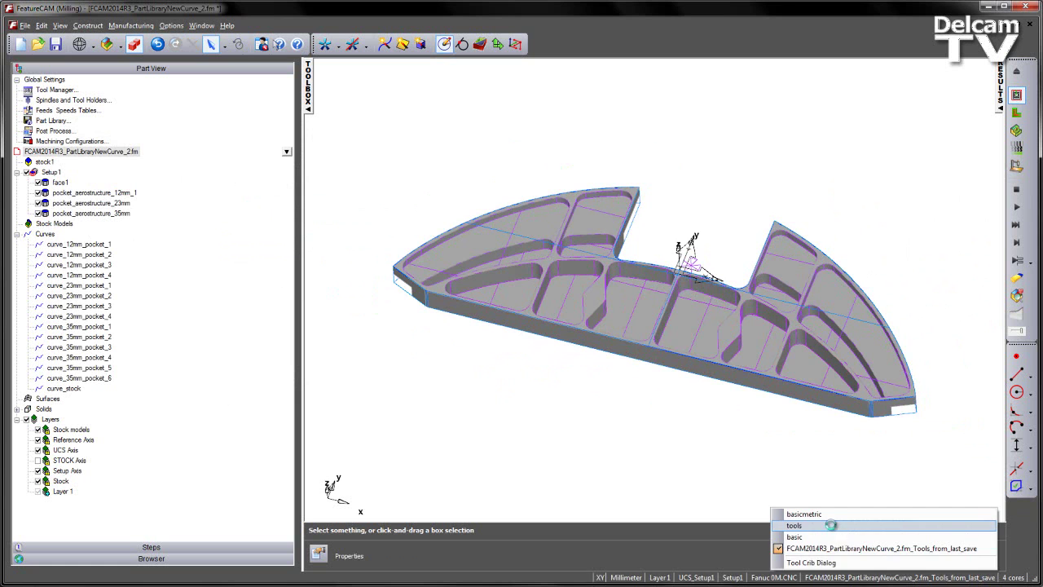
click(831, 526)
scroll(722, 358, up, 1)
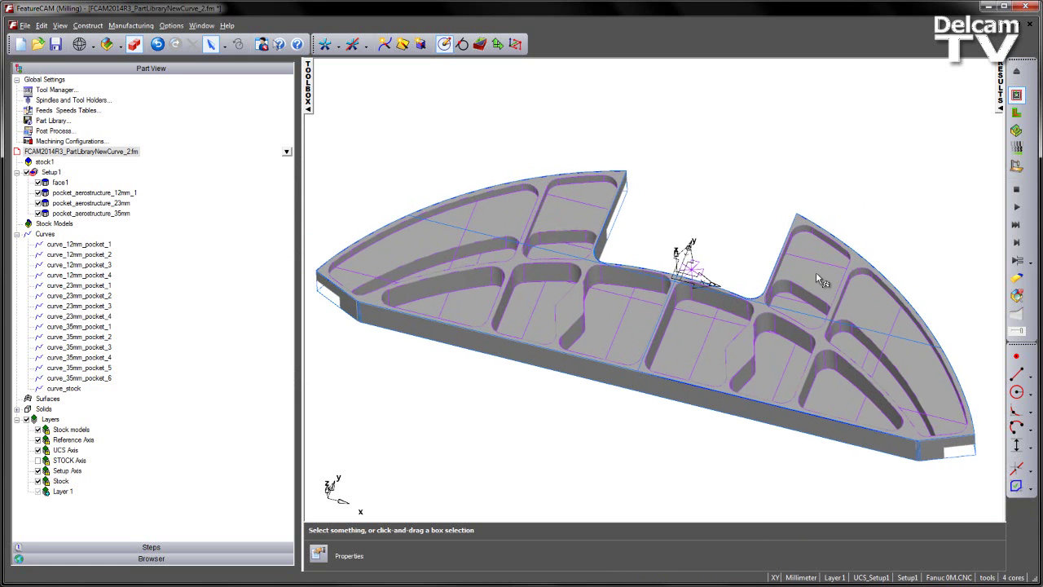
click(1016, 130)
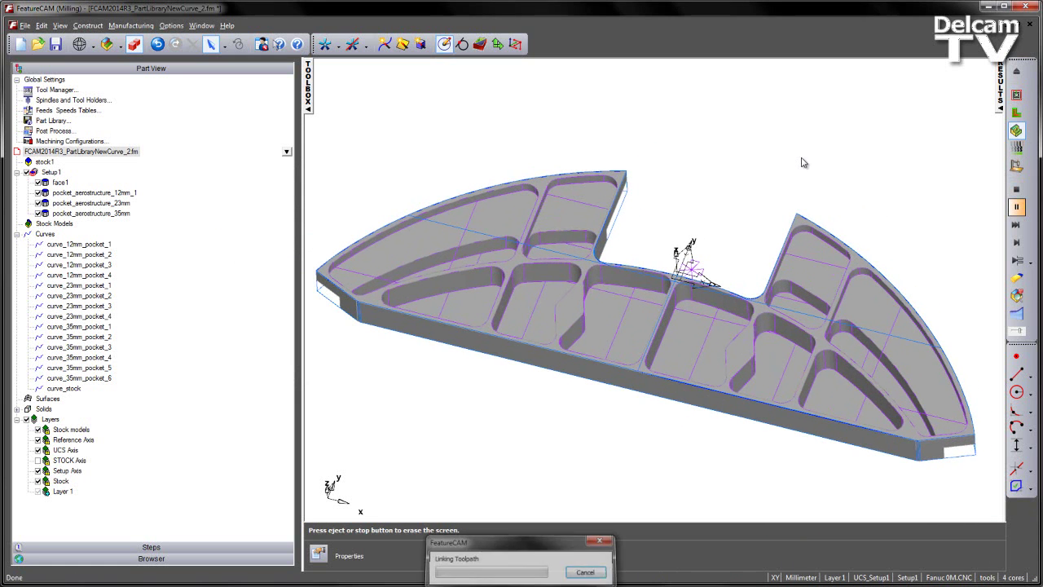